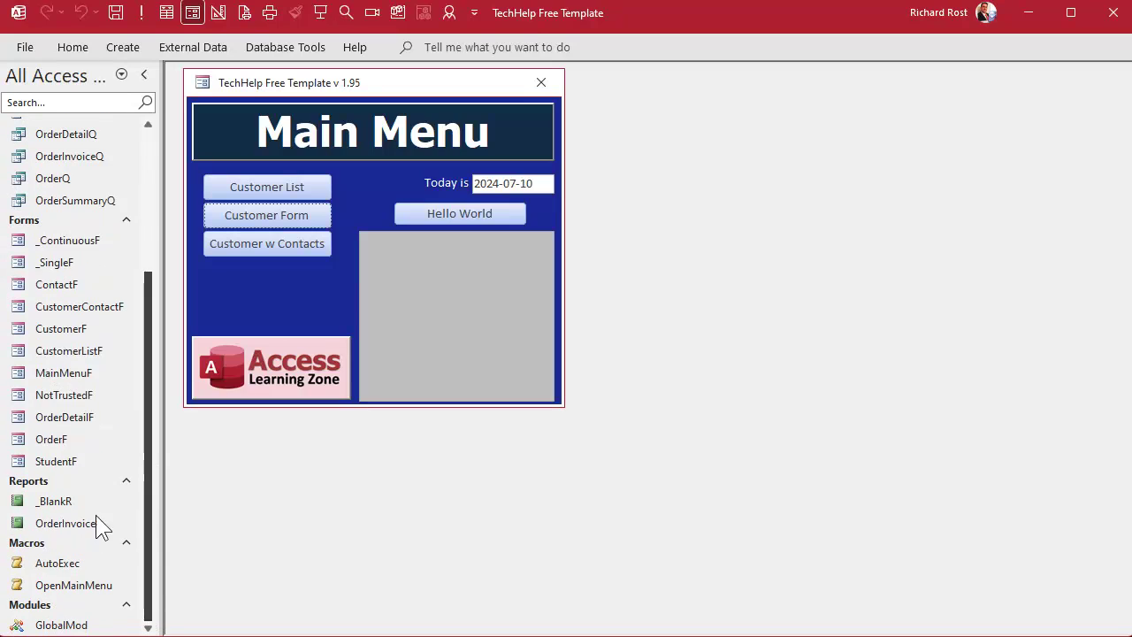
Step: Review the StudentF form and the StudentT table to see how the two parents are stored, closing each one
double_click(71, 462)
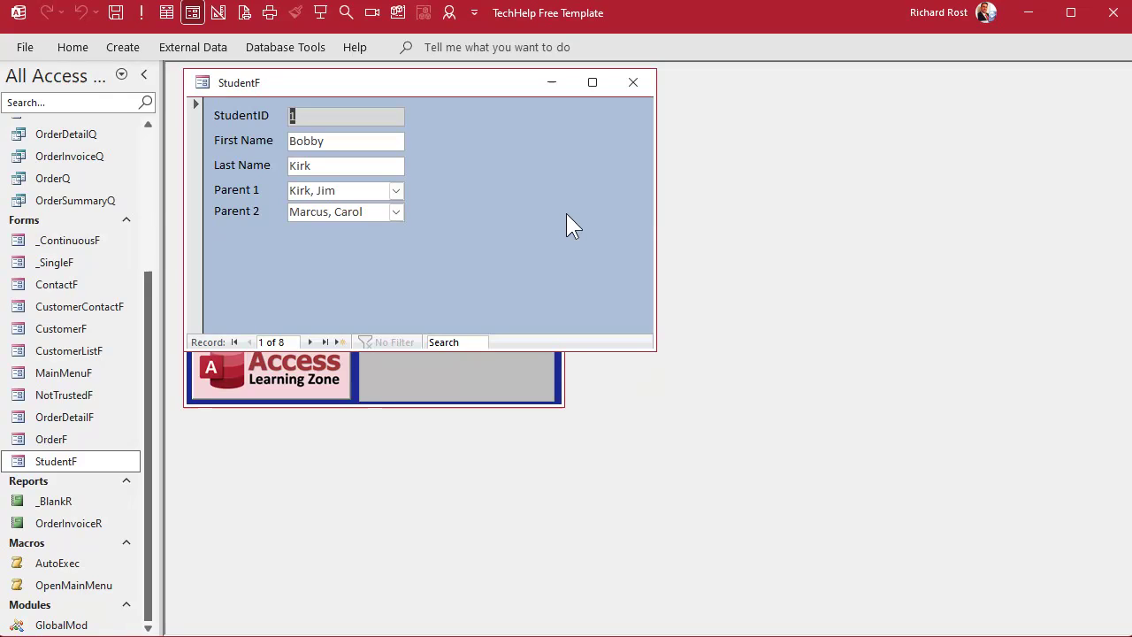
left_click(634, 82)
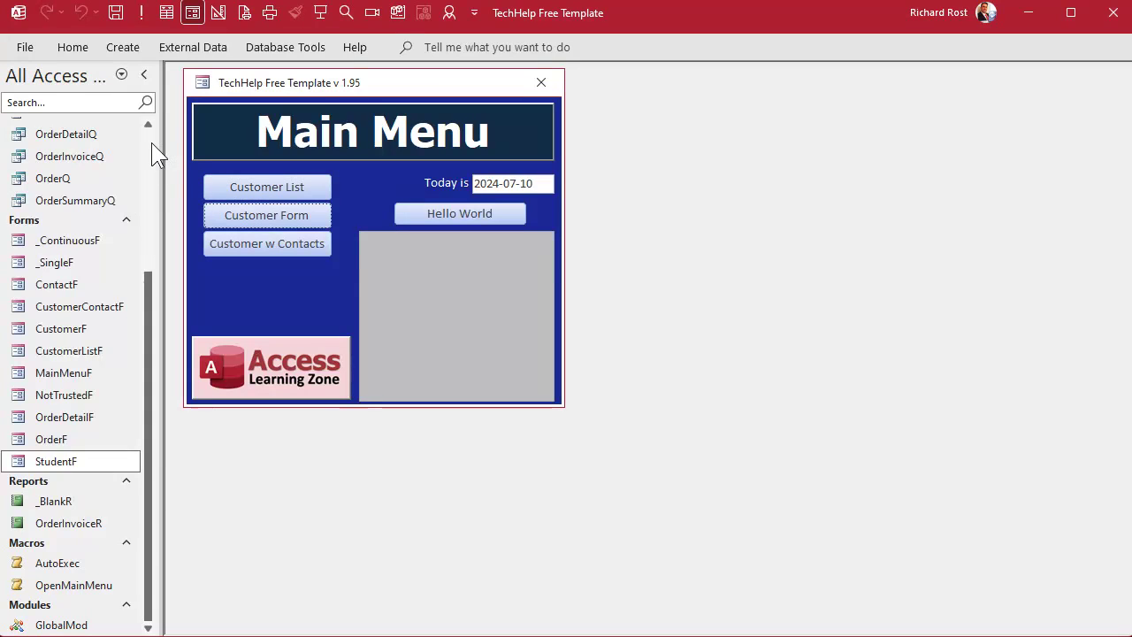
scroll(152, 142, "up", 5)
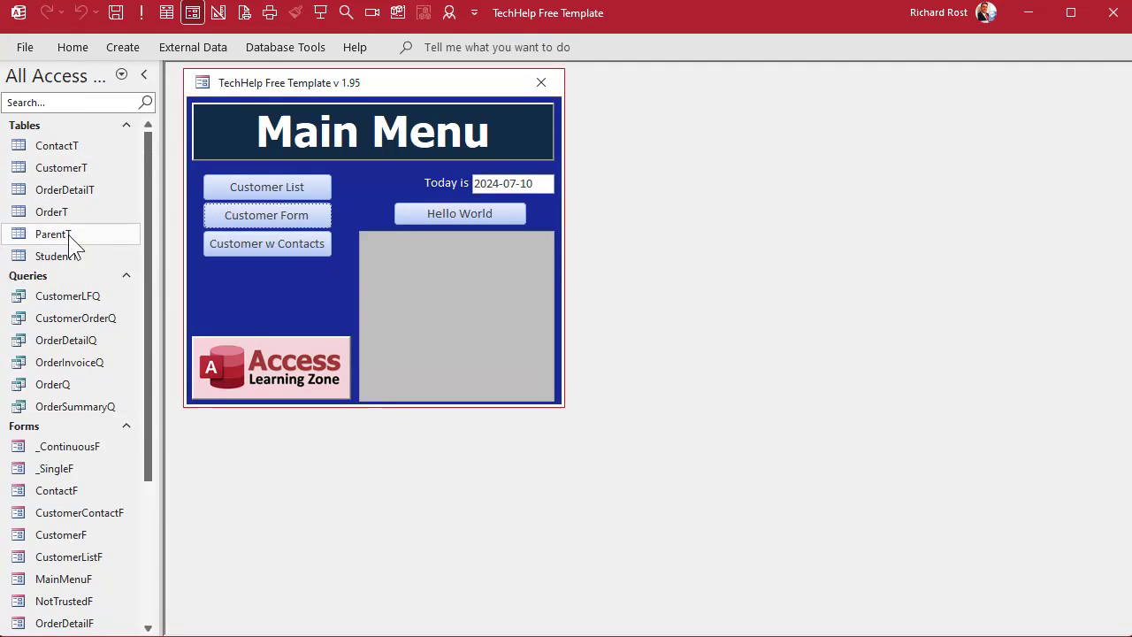
double_click(69, 257)
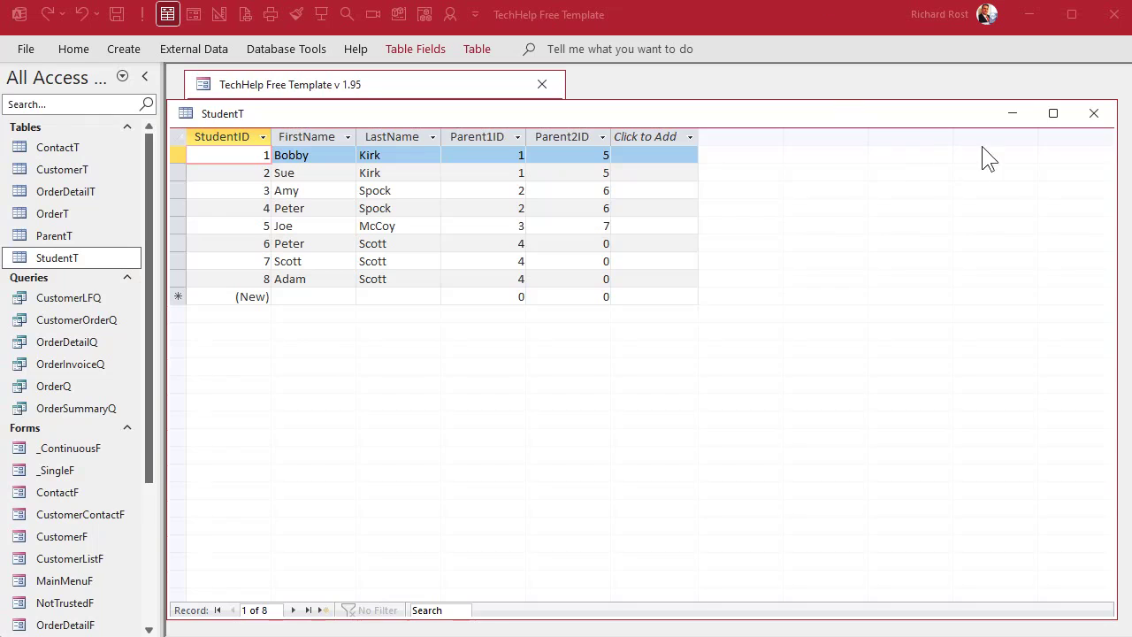
left_click(1094, 113)
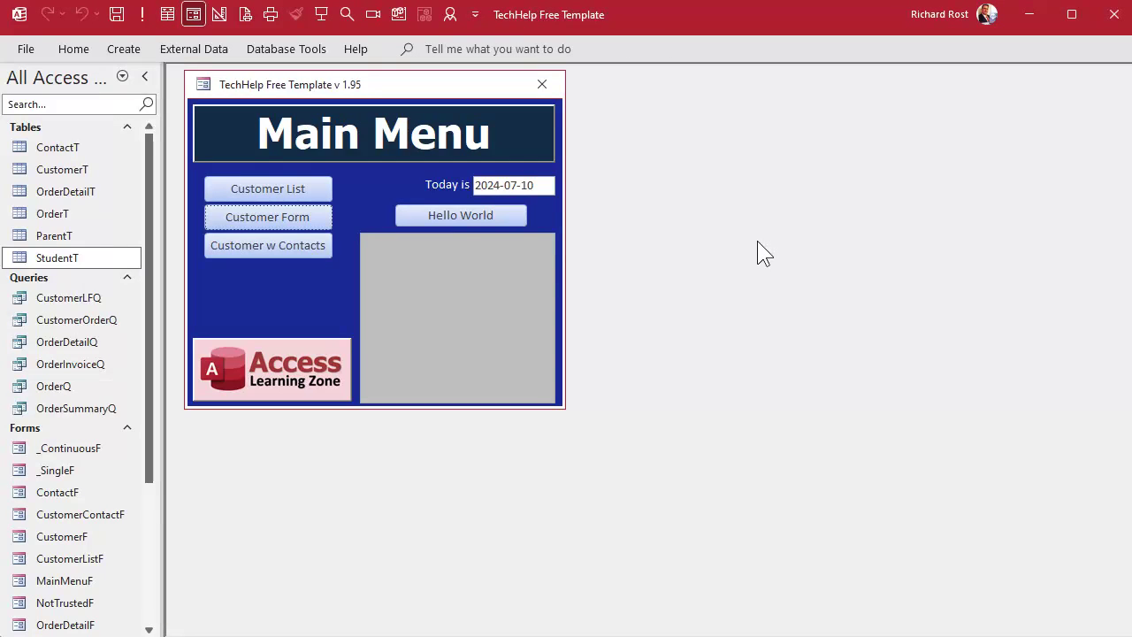
Step: Create a new table in design view with an AutoNumber field named ParentXStudentID
left_click(127, 48)
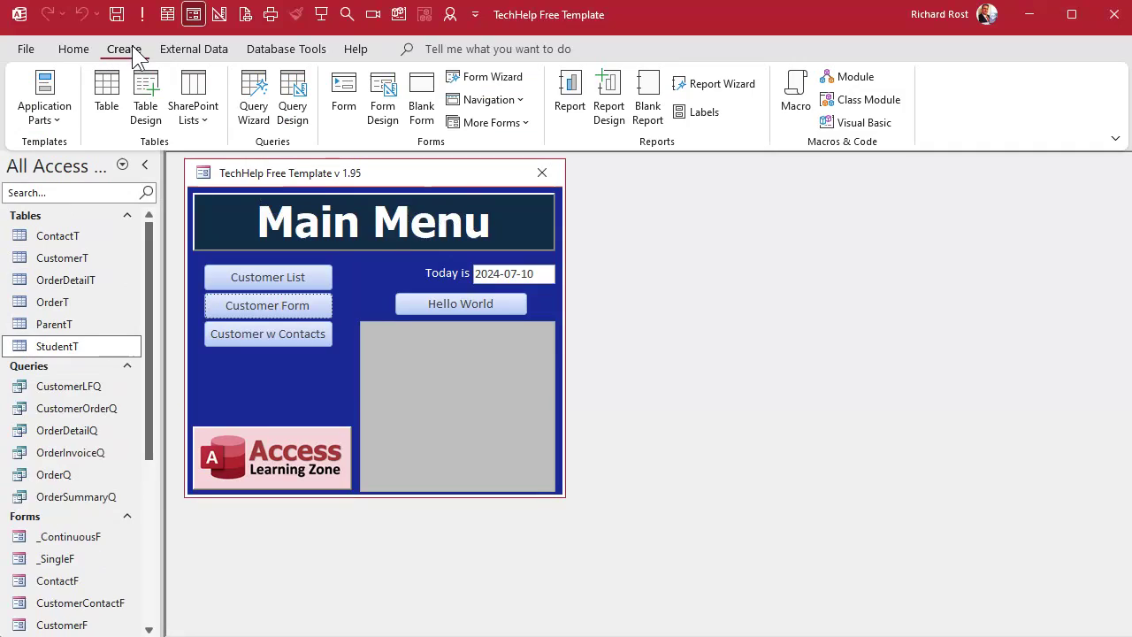
left_click(145, 93)
left_click_drag(273, 201, 277, 184)
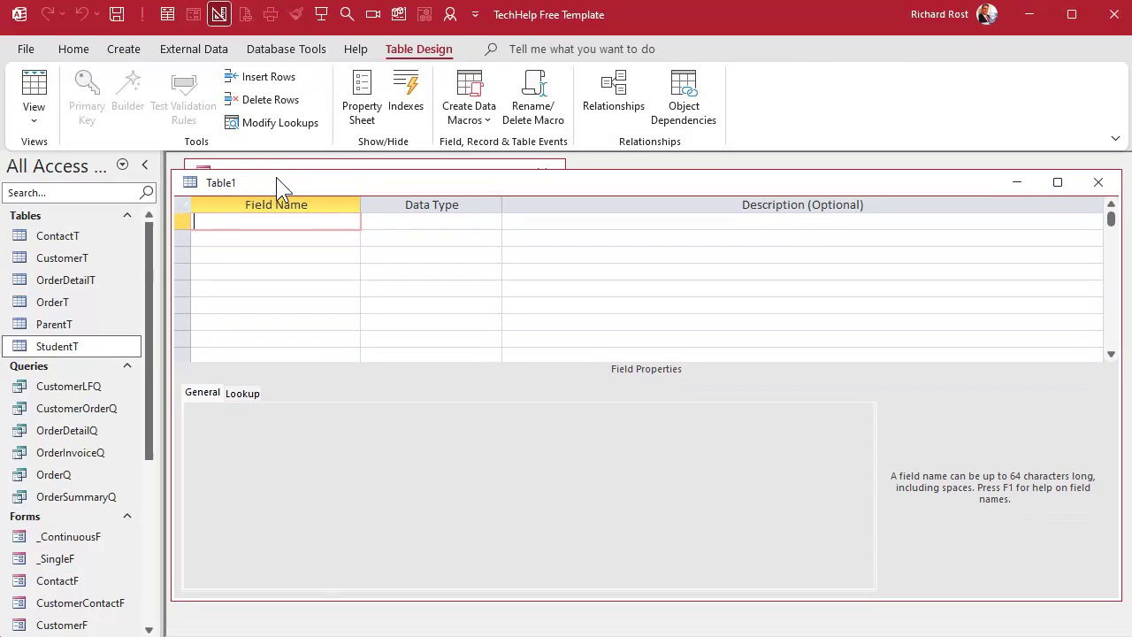
type("ParentXStudentID")
key("Tab")
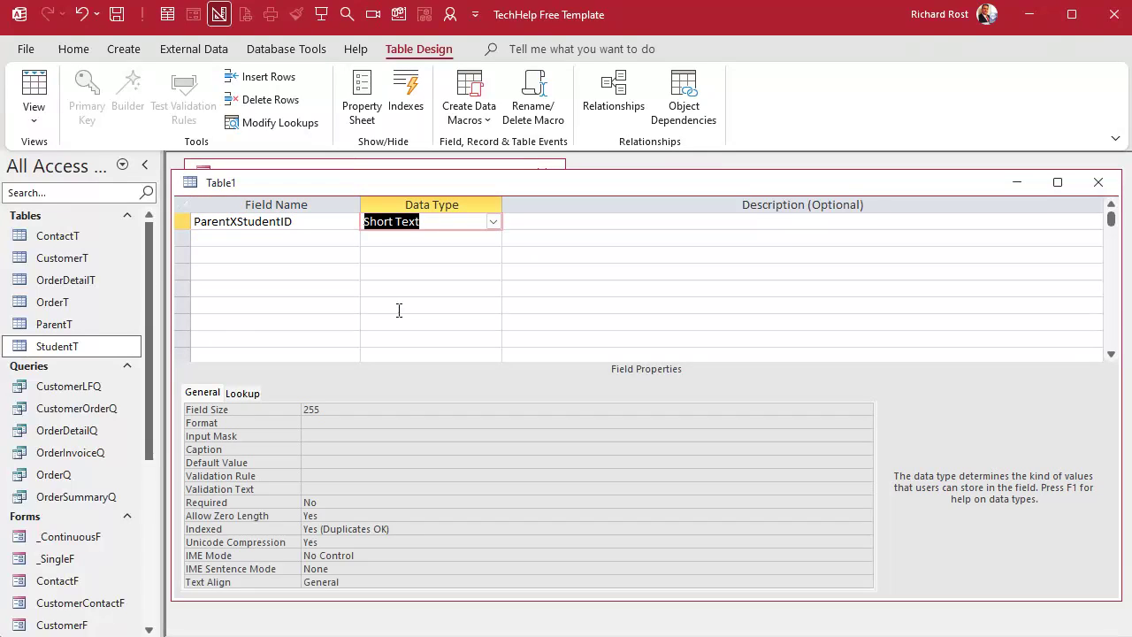
type("a")
key("Tab")
key("Tab")
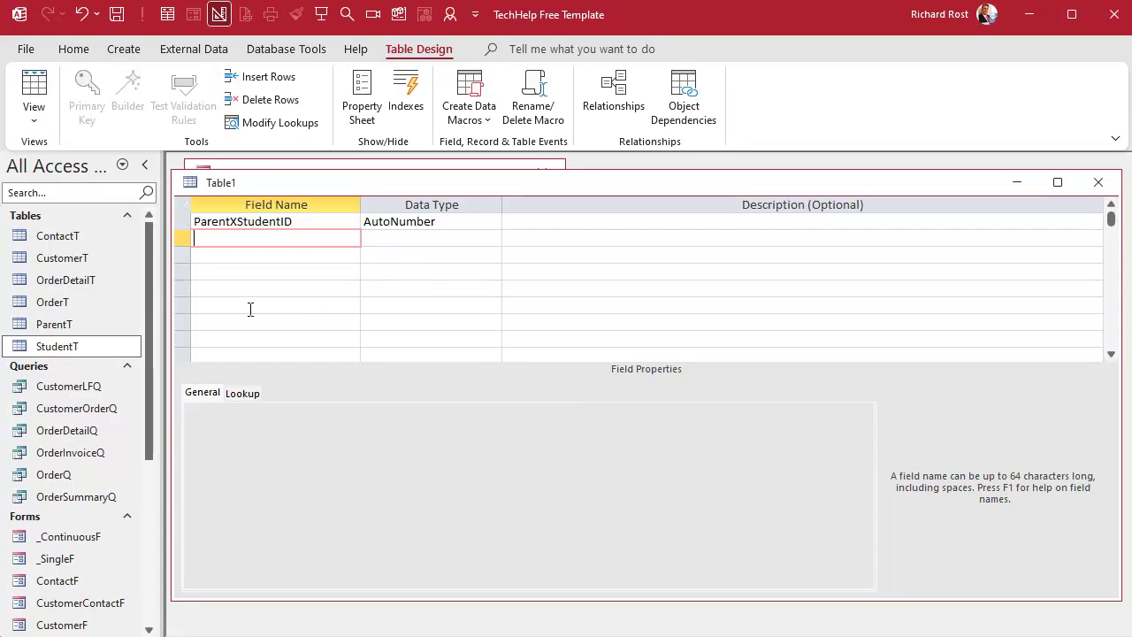
Step: Add two Number fields, ParentID and StudentID, to the new table
type("ParentID")
key("Tab")
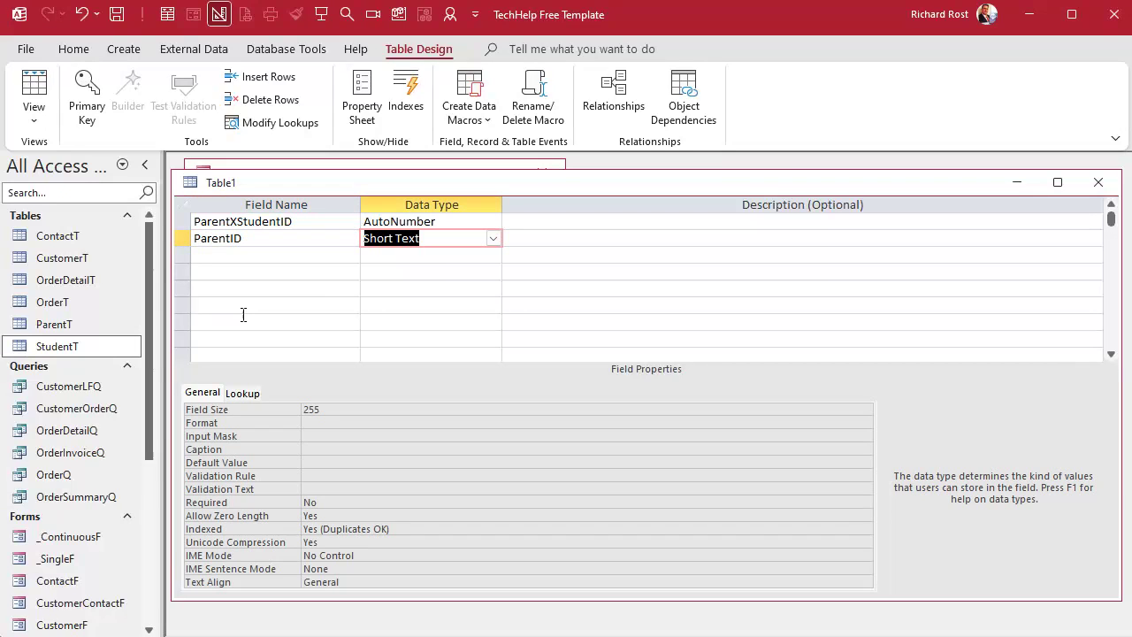
type("n")
key("Tab")
key("Tab")
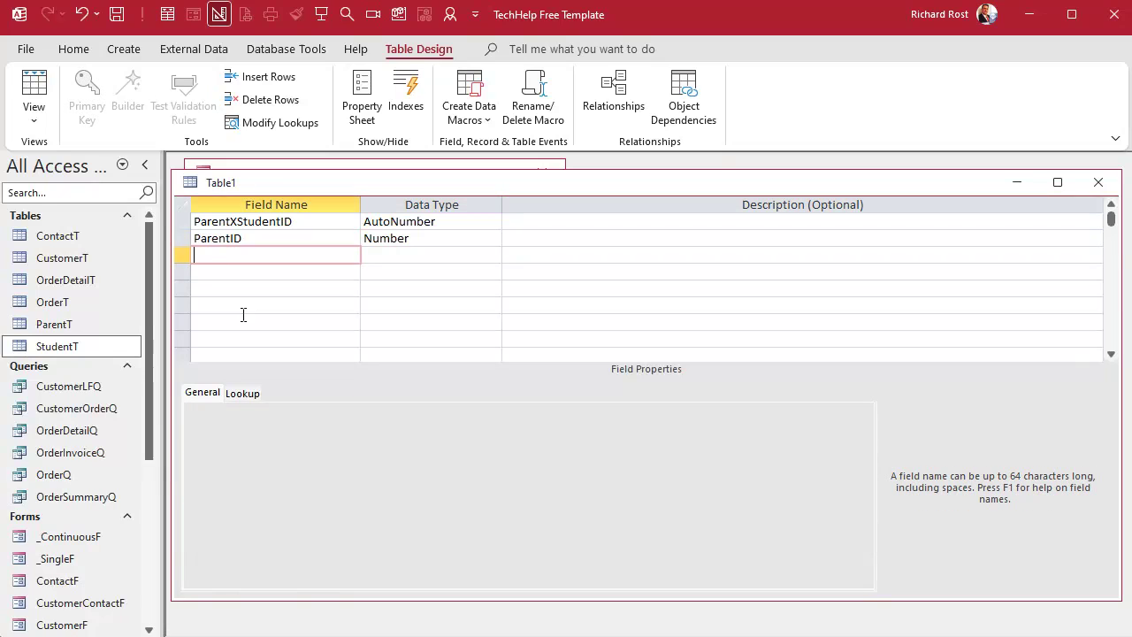
type("StudentID")
key("Tab")
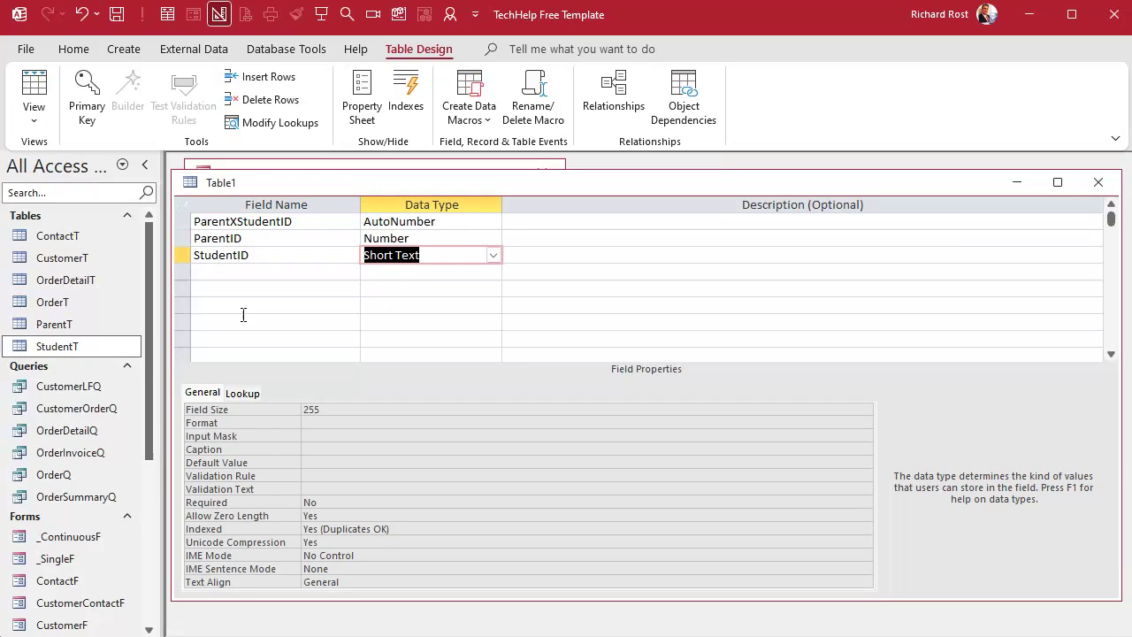
type("n")
key("Tab")
key("Tab")
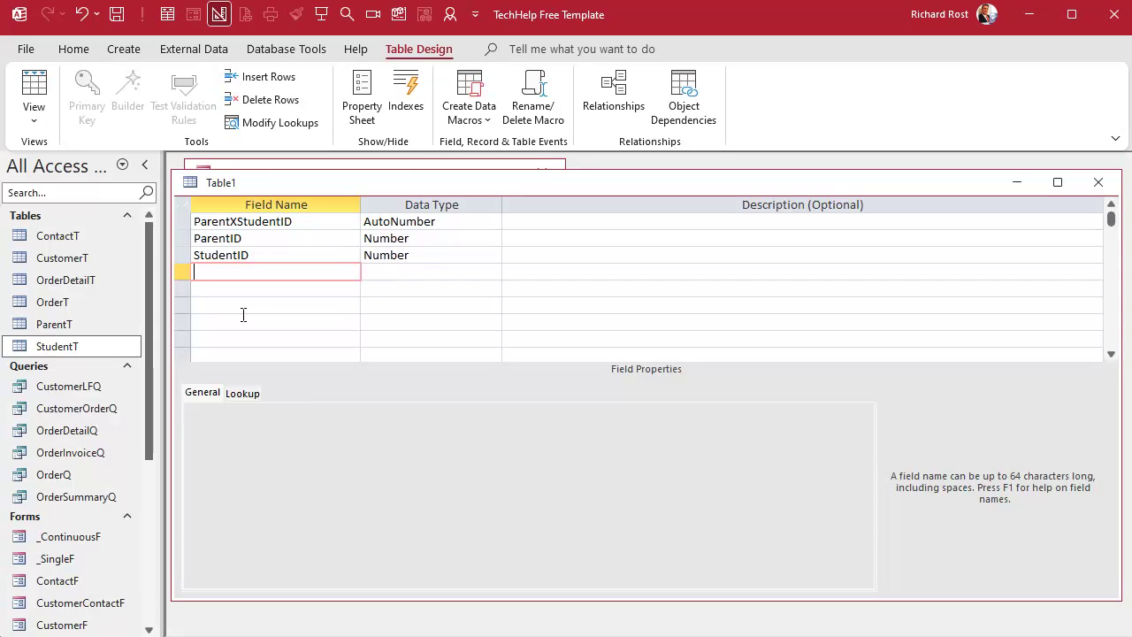
Step: Save the table as ParentXStudentT, accept creating a primary key, and close it
key("ctrl+s")
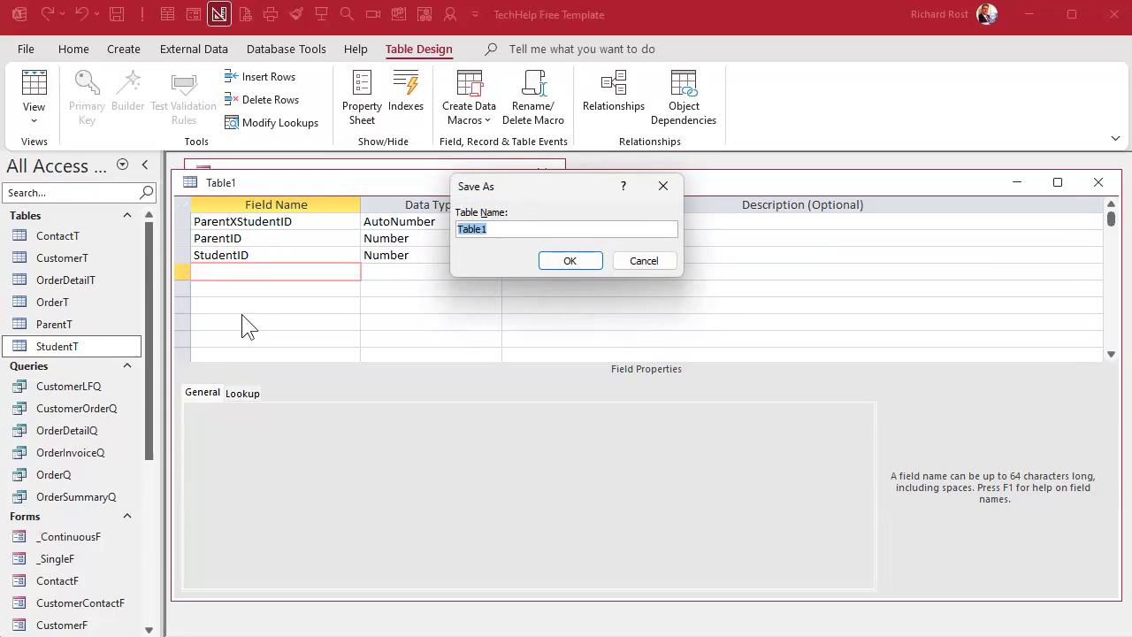
type("ParentXSt")
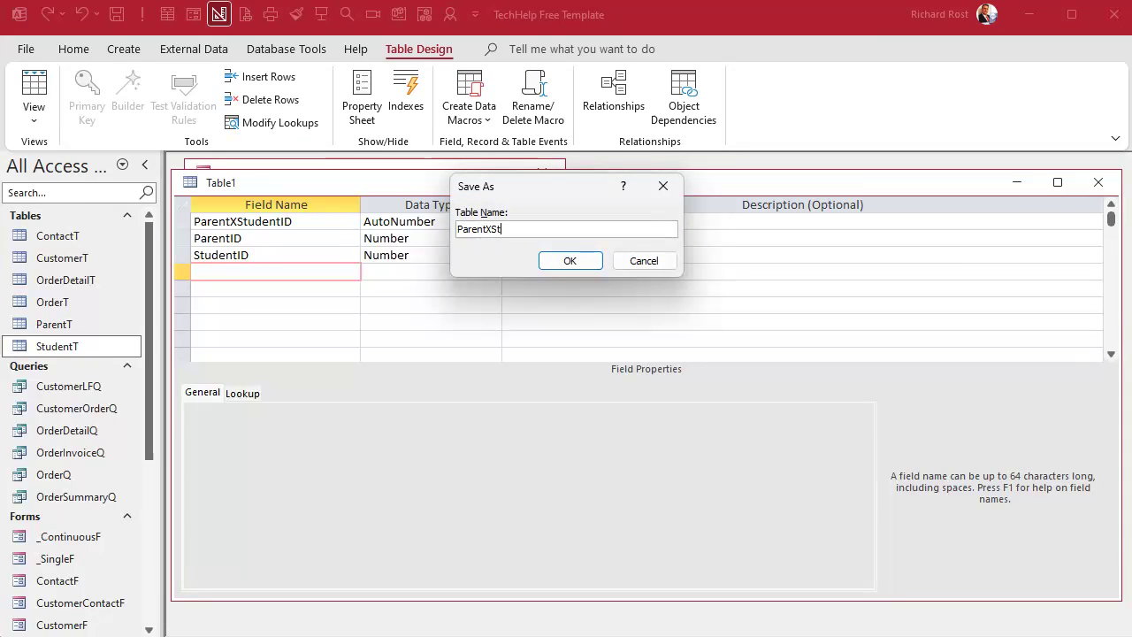
type("udentT")
key("Return")
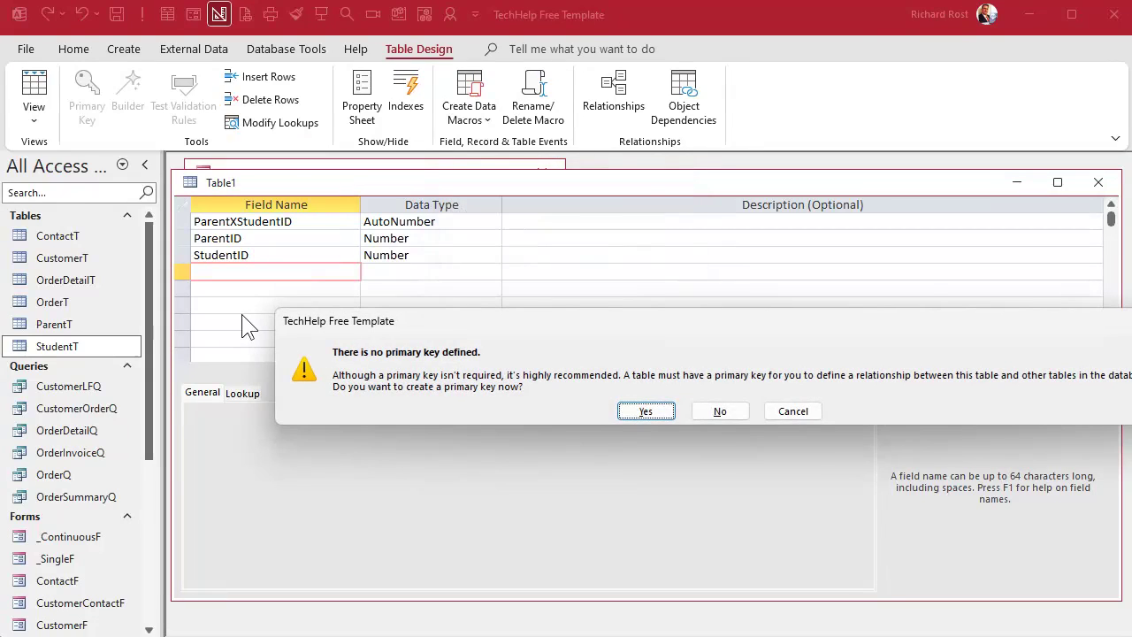
left_click(645, 412)
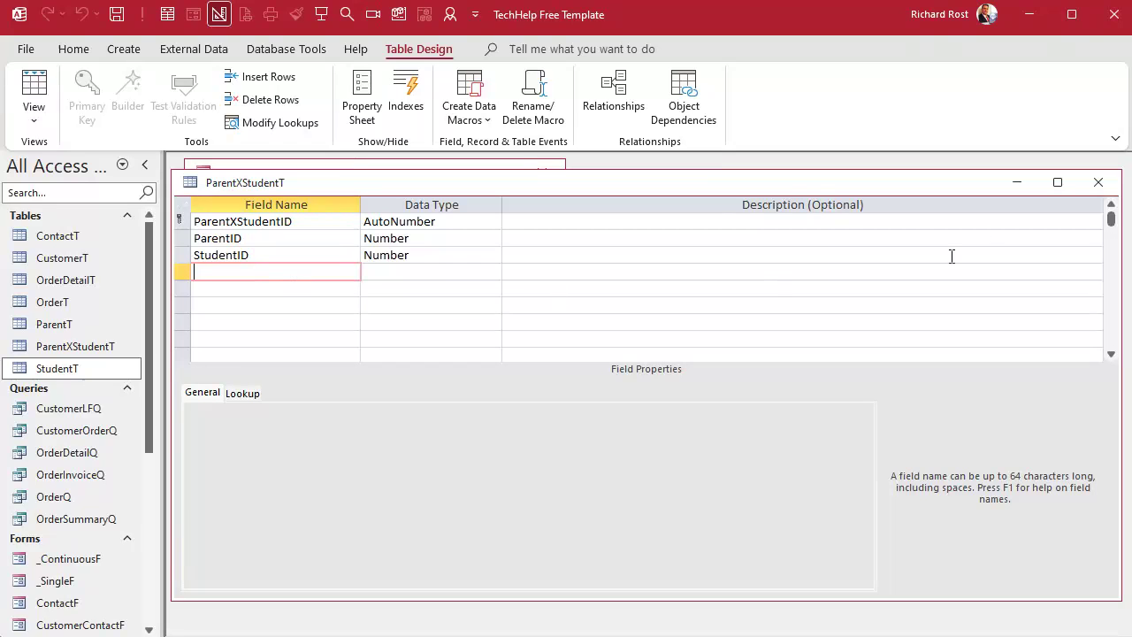
left_click(1099, 182)
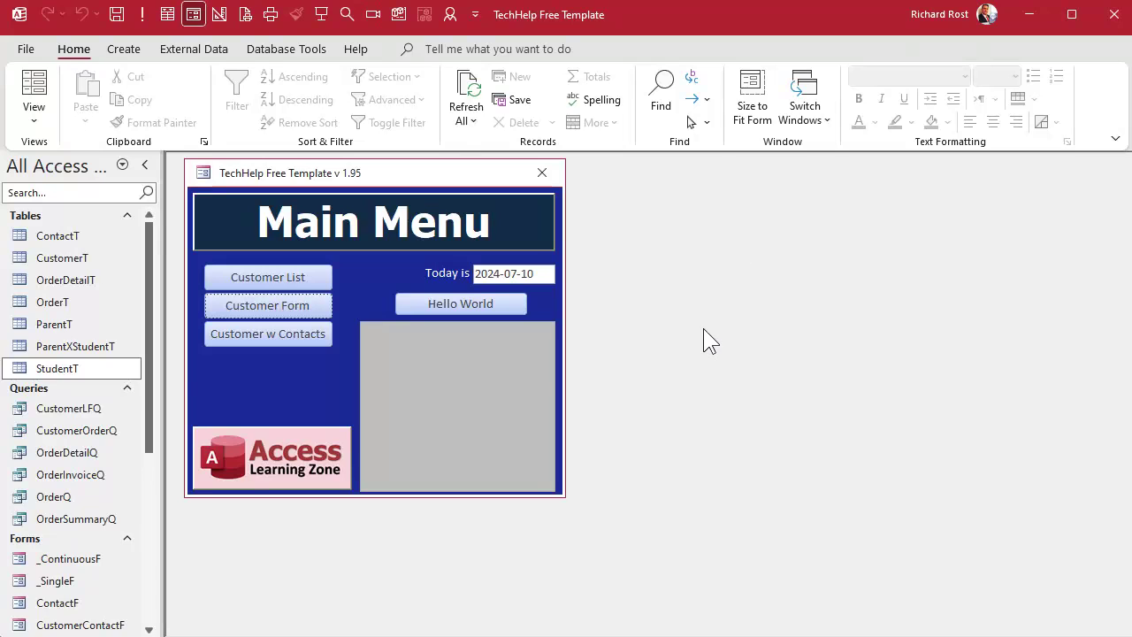
Step: Open ParentT and StudentT side by side with ParentXStudentT below them, resizing and moving the datasheets so their records can be compared
double_click(89, 324)
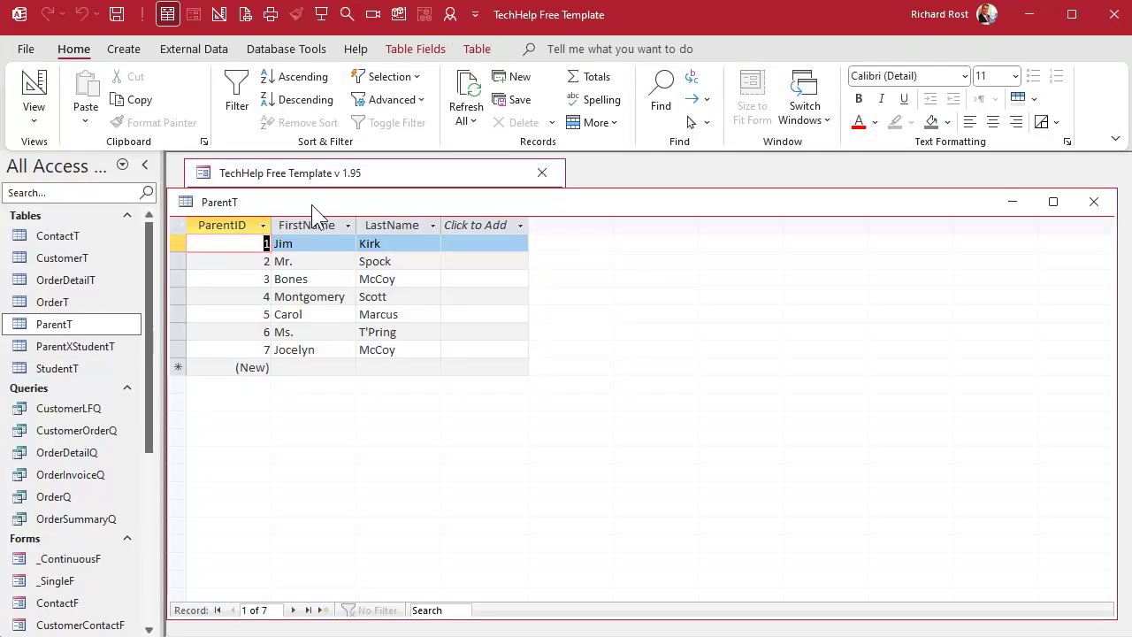
left_click_drag(311, 210, 319, 183)
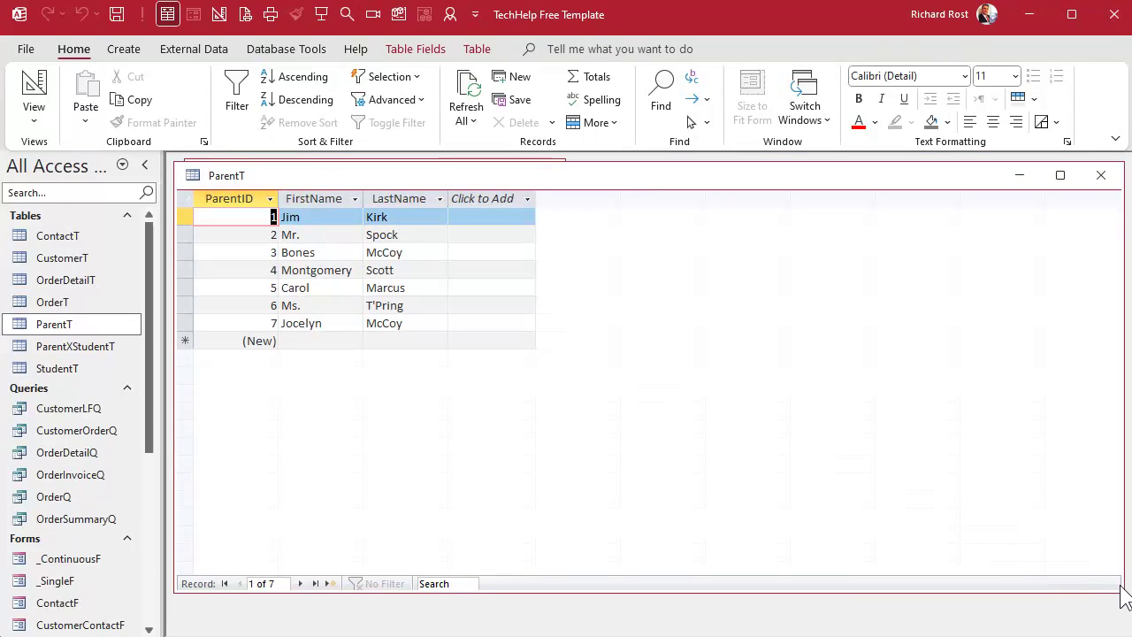
left_click_drag(1120, 587, 516, 359)
double_click(92, 371)
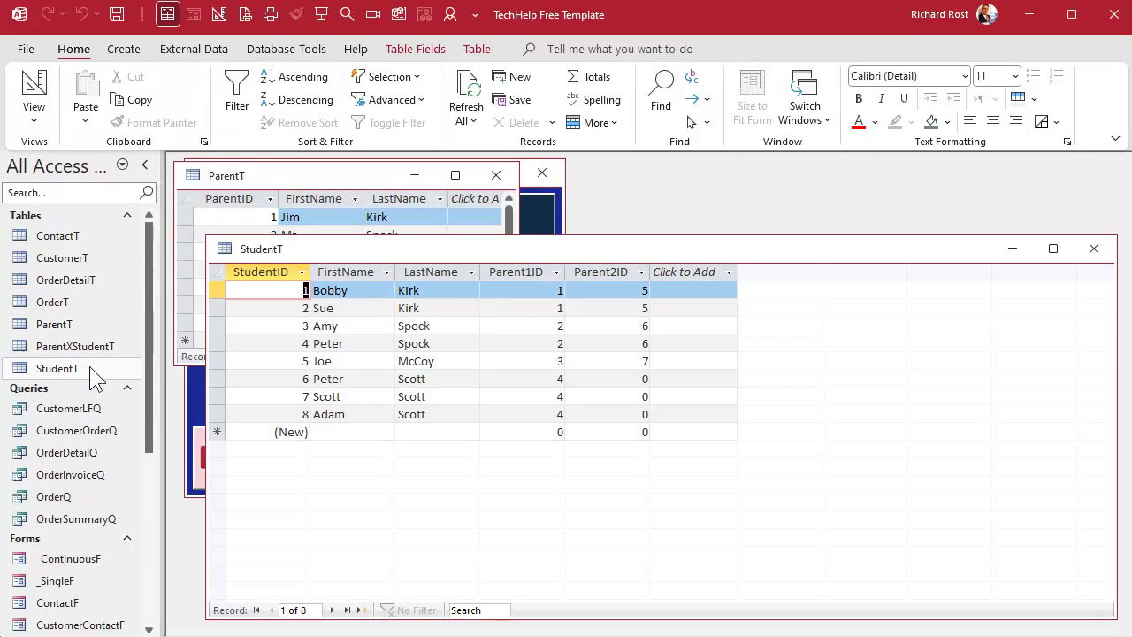
left_click_drag(360, 258, 371, 184)
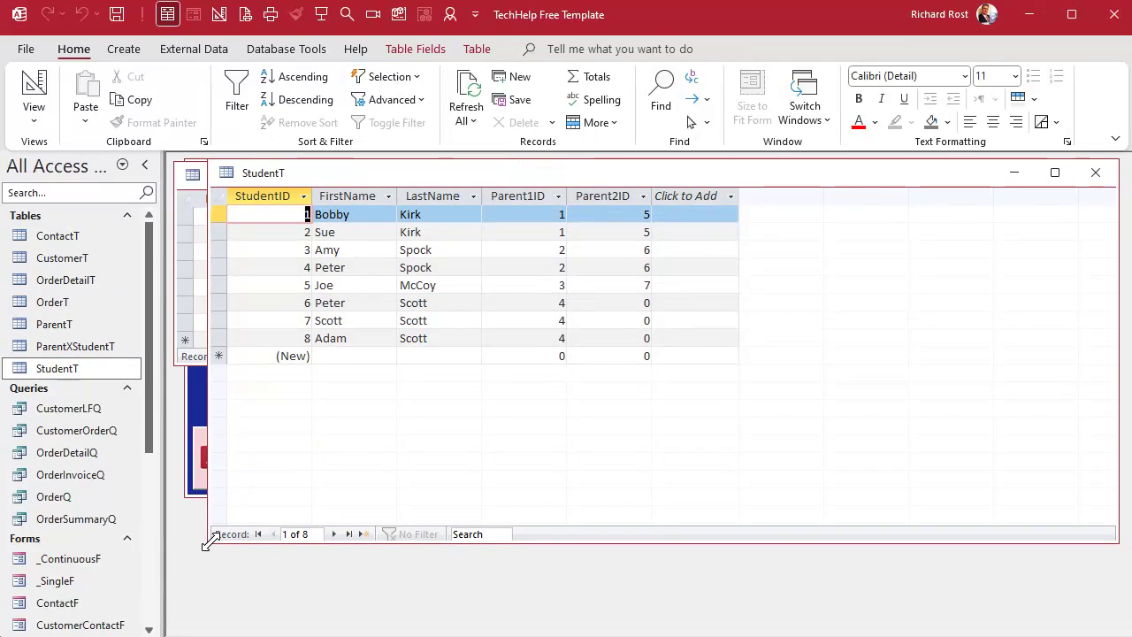
left_click_drag(213, 539, 525, 408)
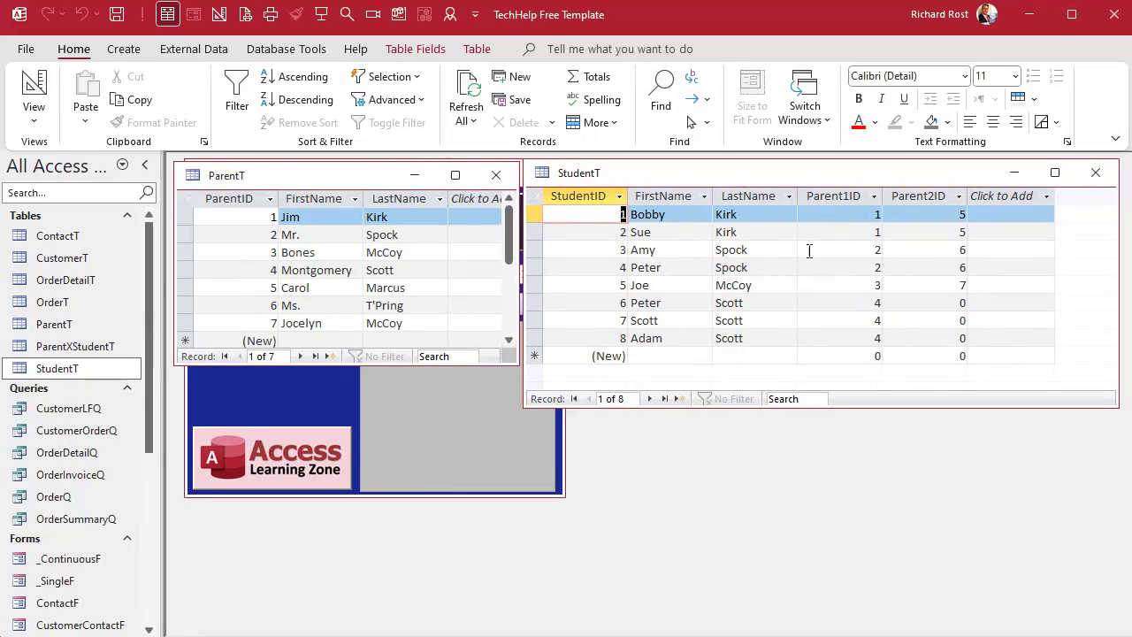
left_click_drag(834, 196, 927, 195)
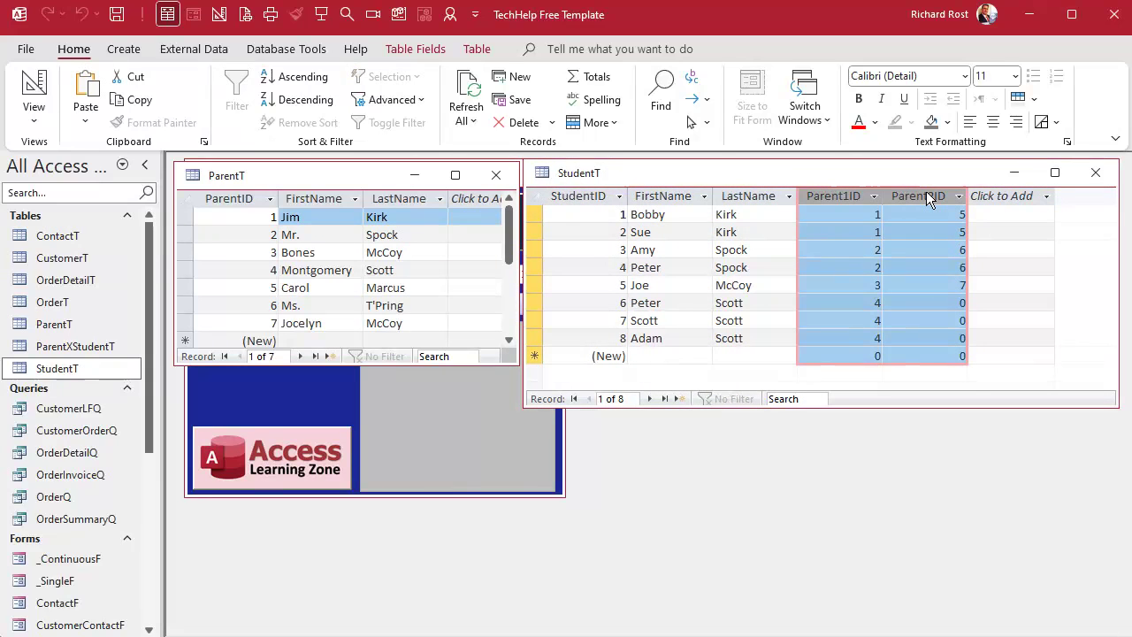
double_click(75, 346)
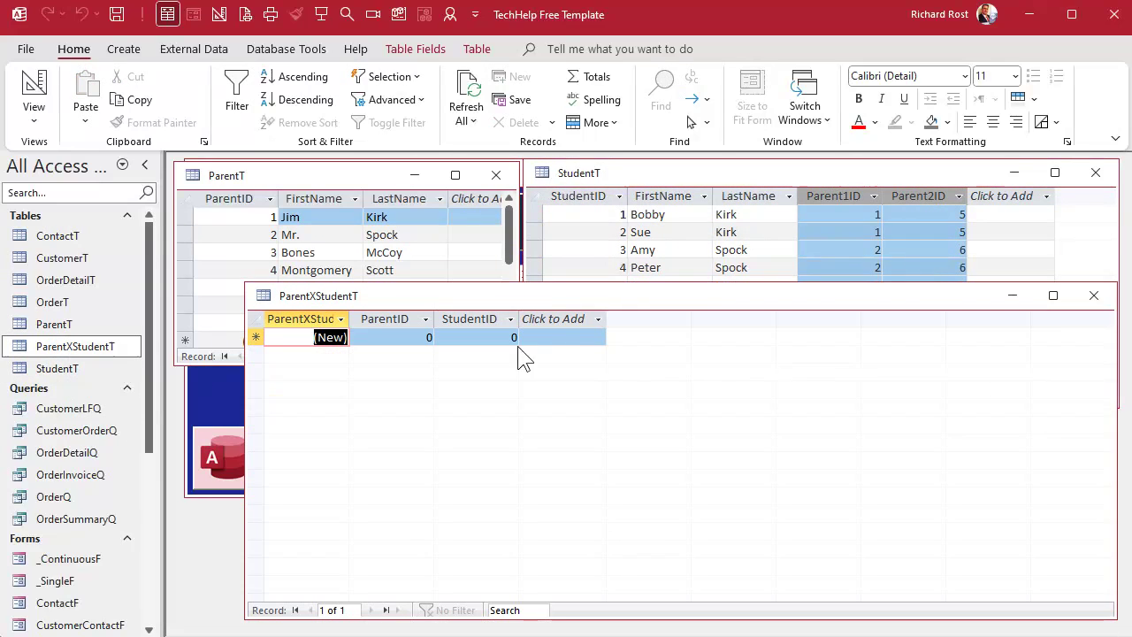
left_click_drag(551, 285, 551, 374)
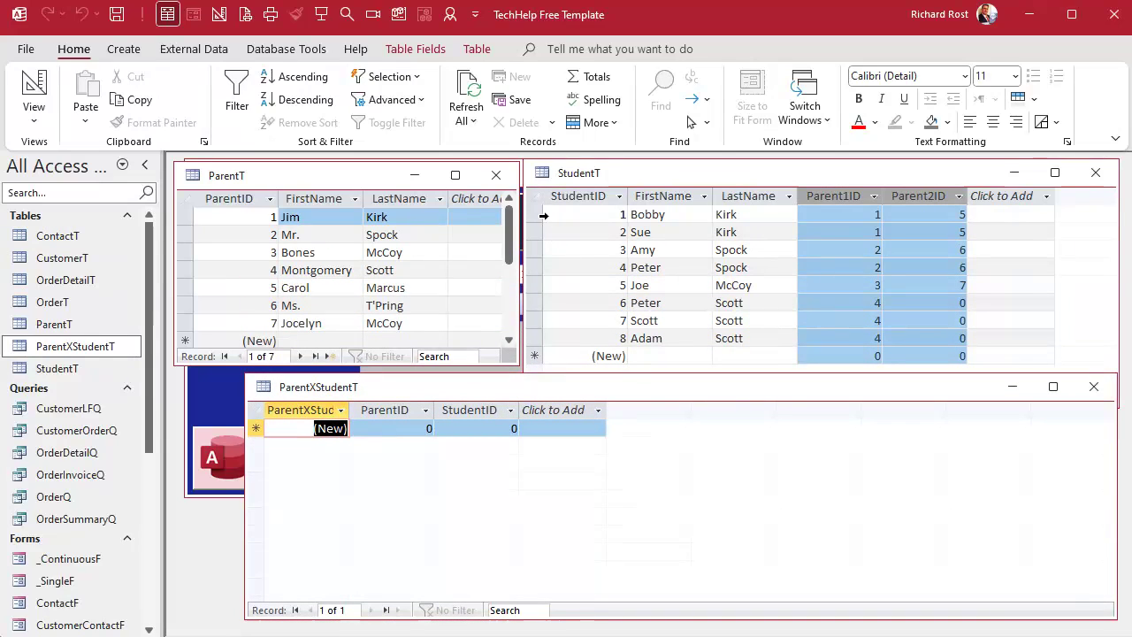
Step: Add a record to ParentXStudentT linking StudentID 1 to ParentID 1
left_click(541, 214)
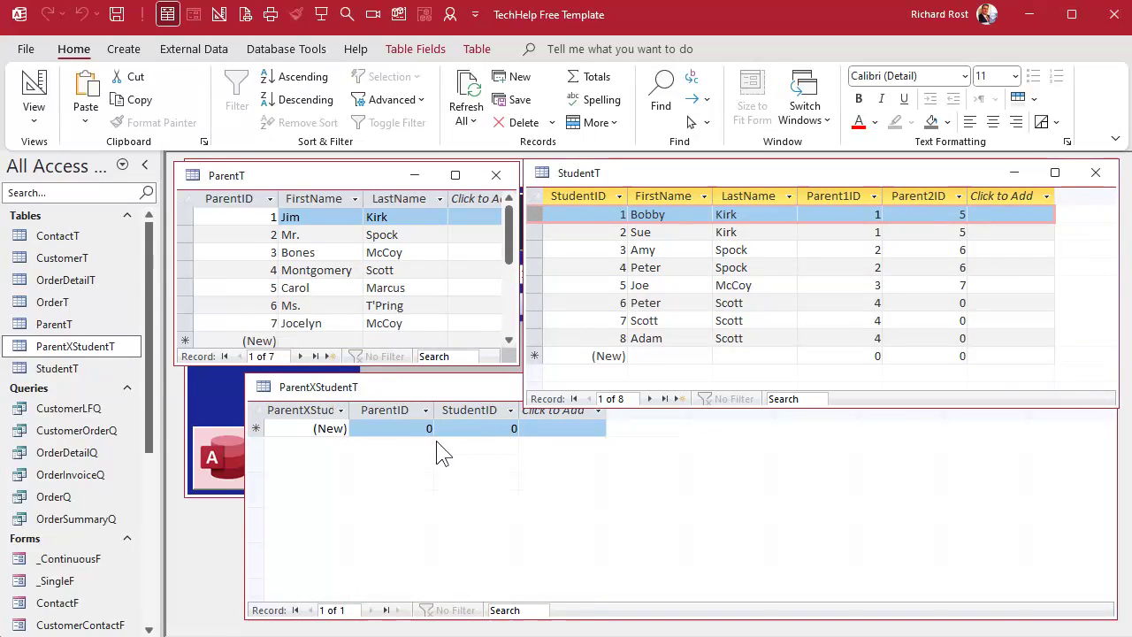
left_click(473, 431)
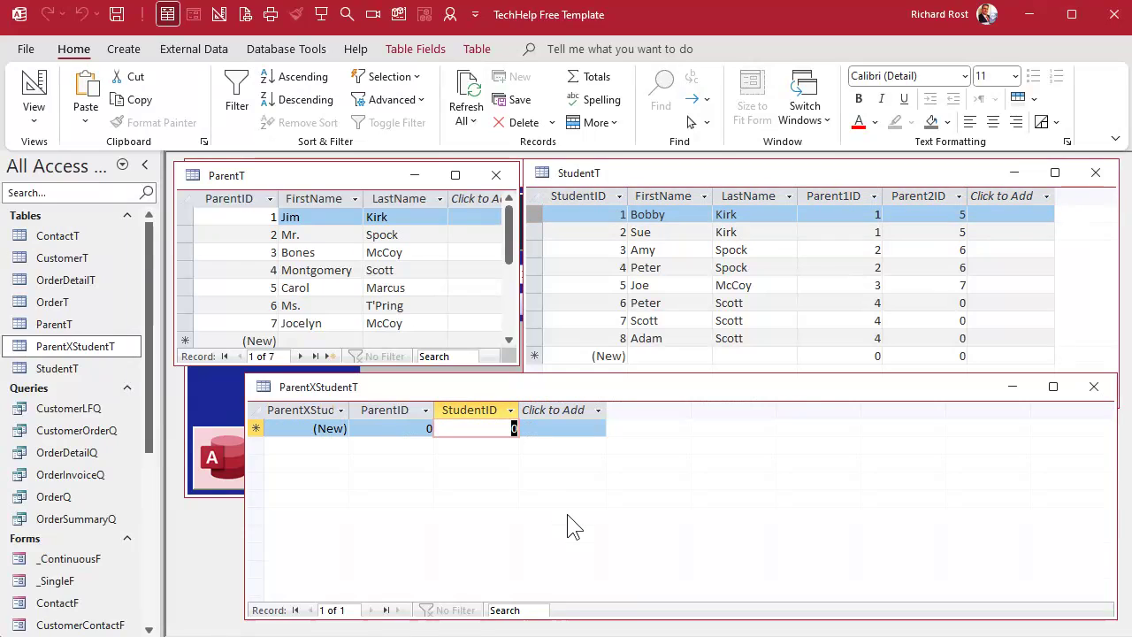
type("1")
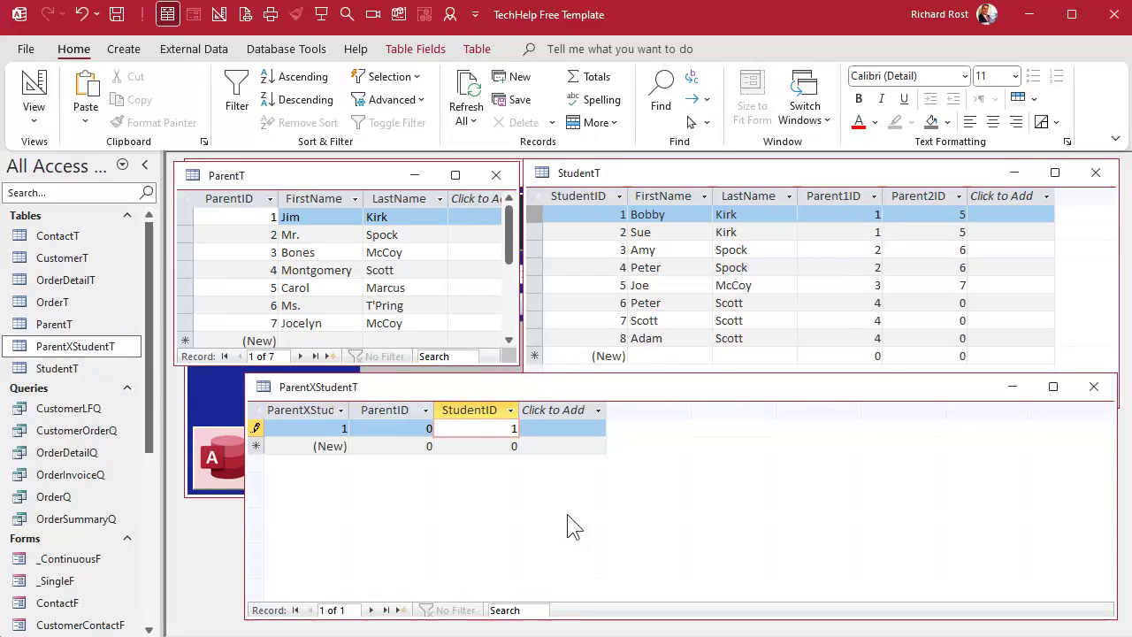
key("shift+Tab")
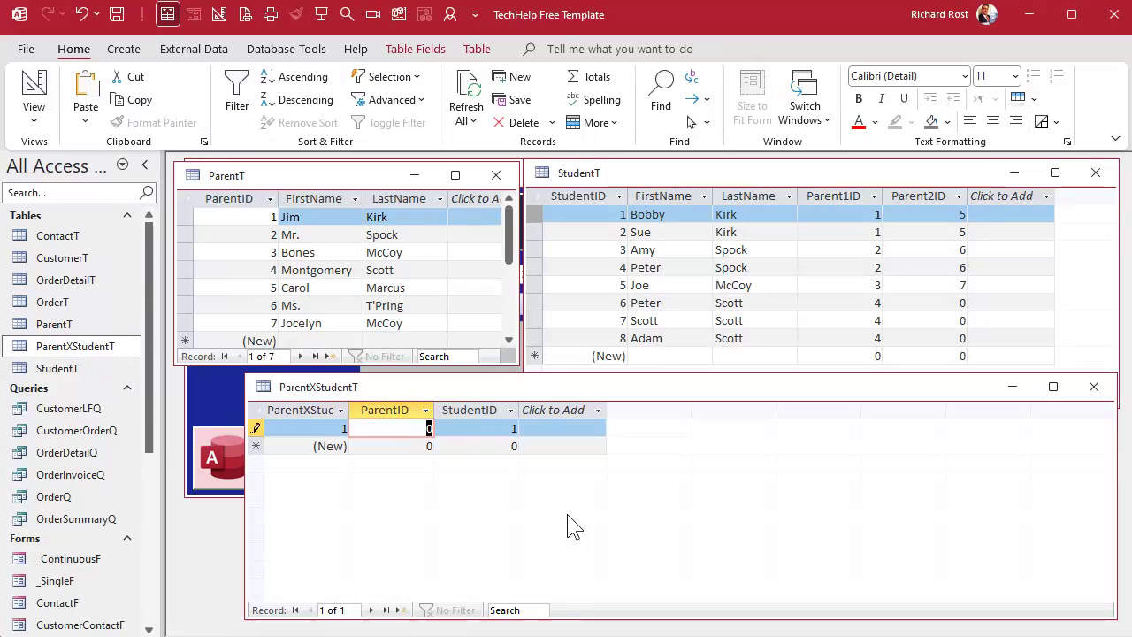
type("1")
key("Down")
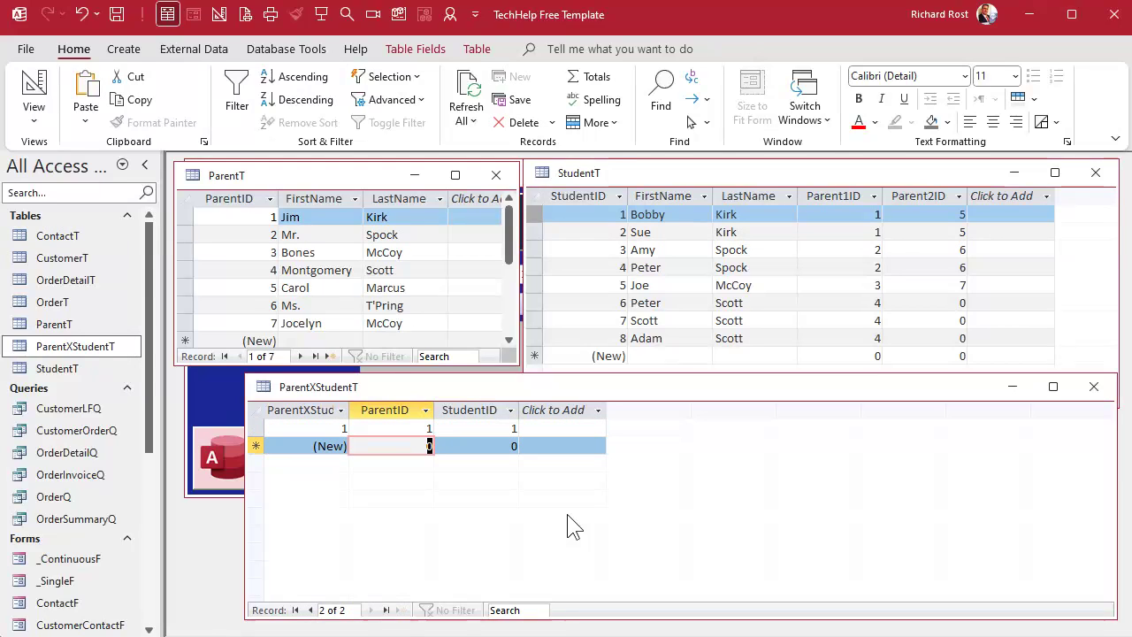
Step: Add a second record to ParentXStudentT linking StudentID 1 to ParentID 5
key("Tab")
type("1")
key("Down")
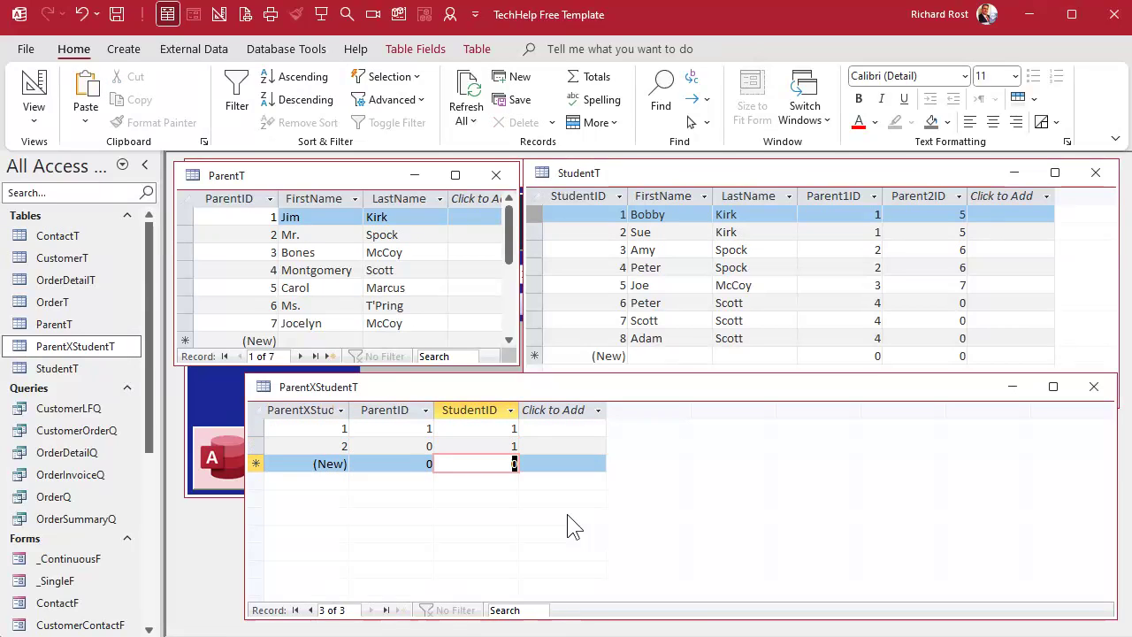
key("Up")
key("shift+Tab")
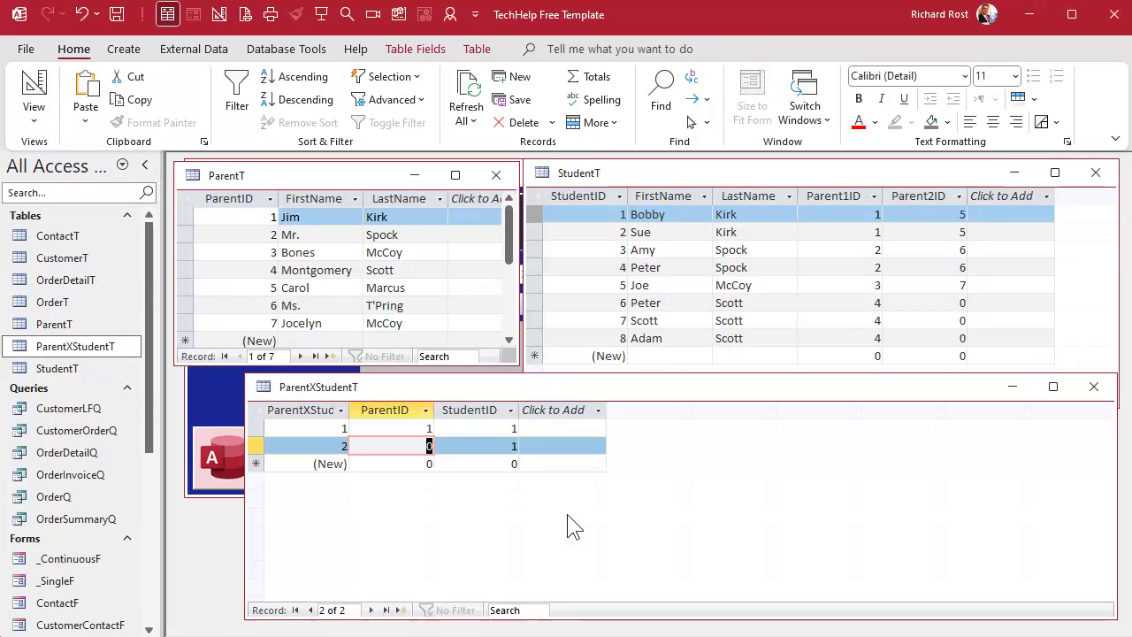
type("5")
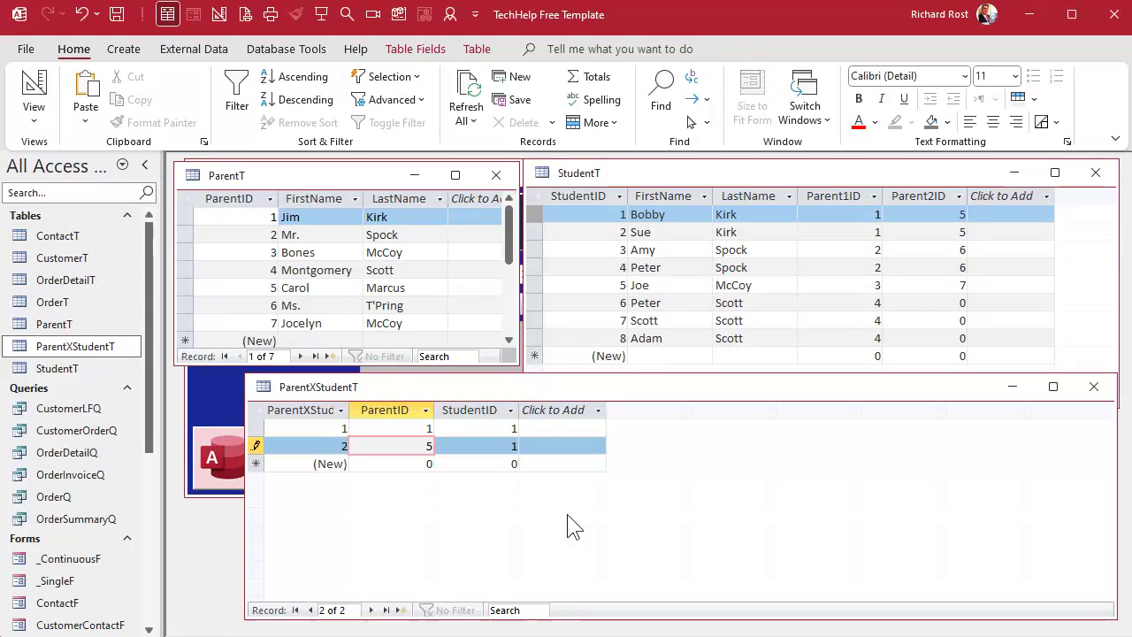
key("Down")
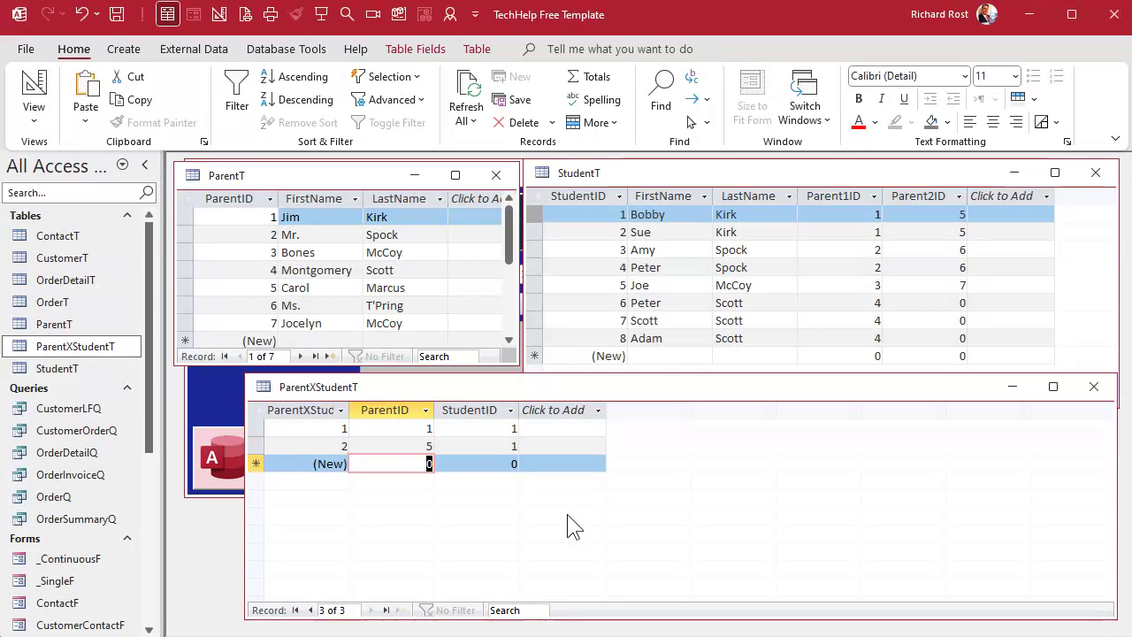
Step: Add two records to ParentXStudentT linking StudentID 2 to ParentID 1 and to ParentID 5
left_click(481, 411)
left_click(530, 220)
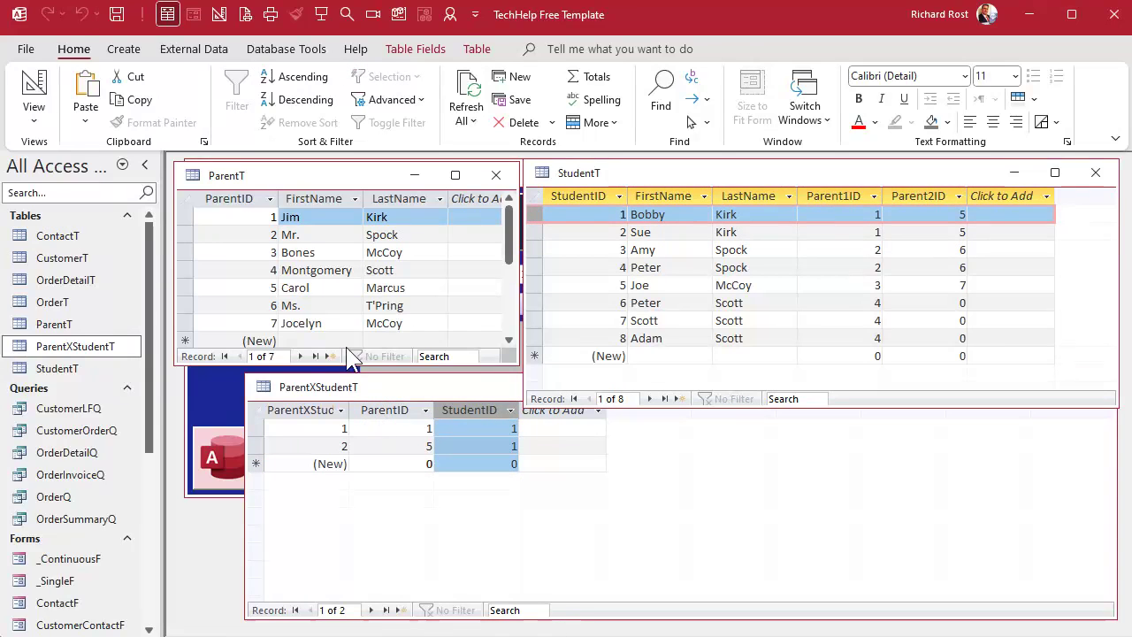
left_click(187, 221)
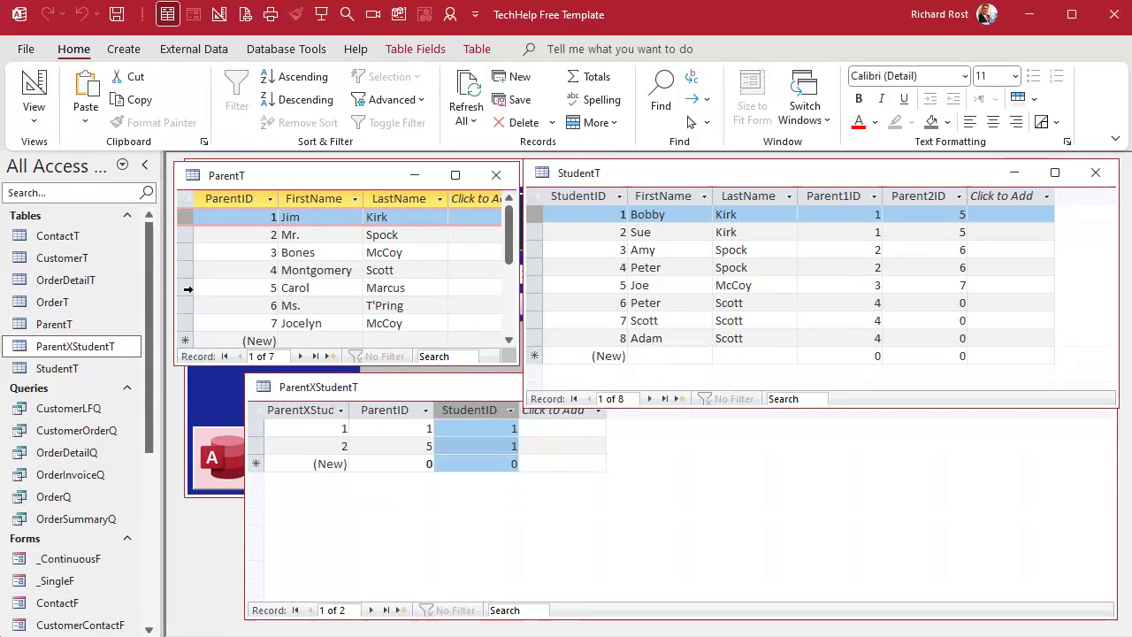
left_click(188, 288)
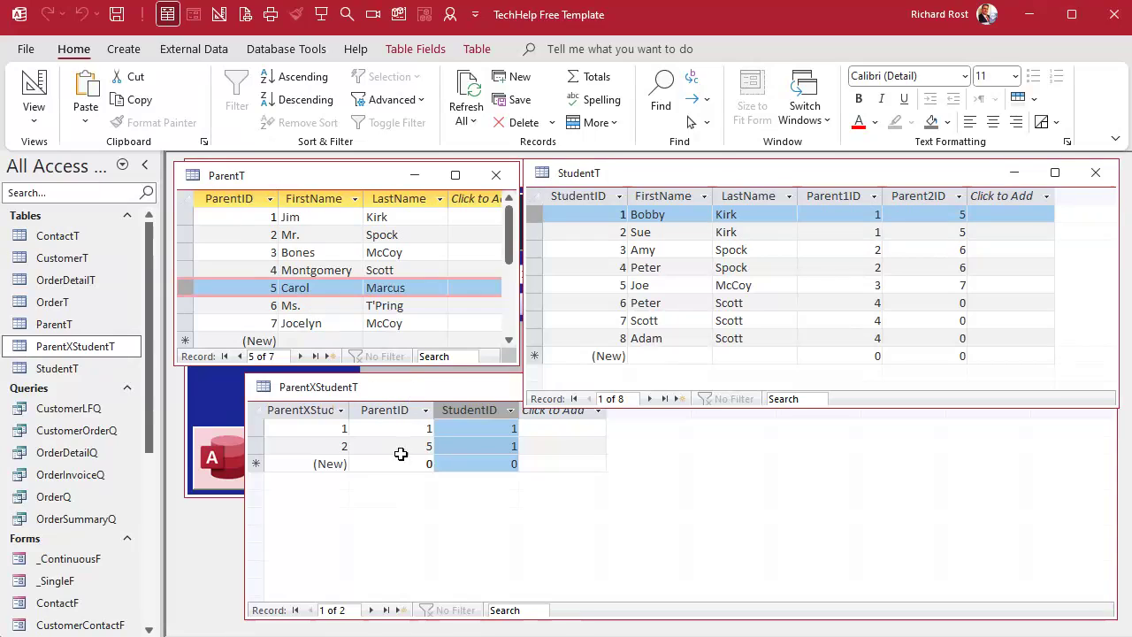
left_click(481, 464)
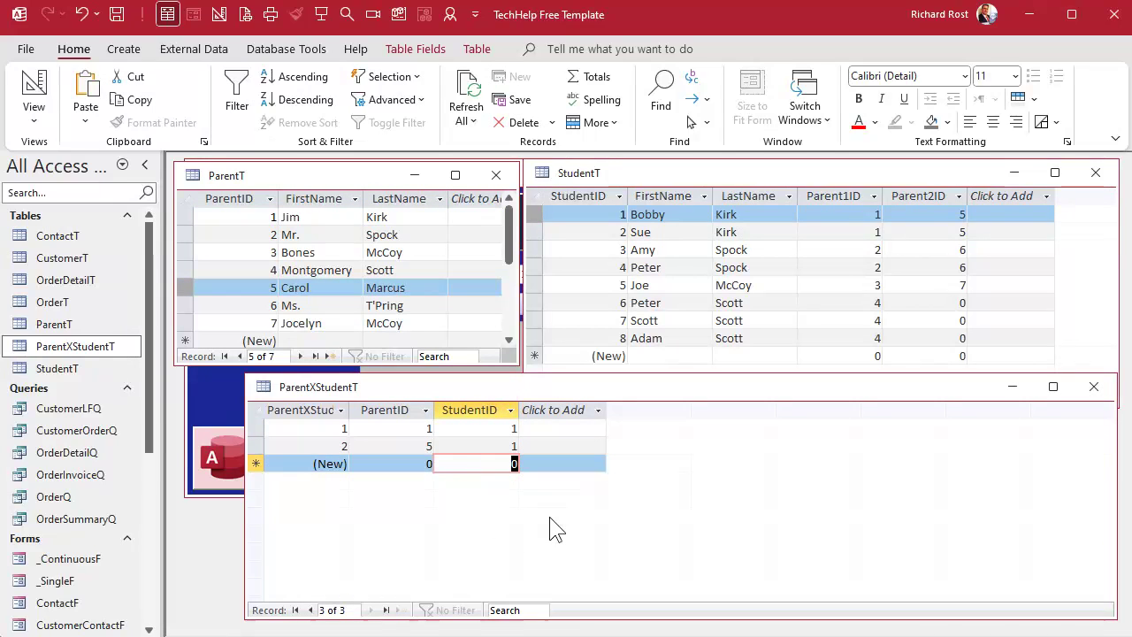
type("2")
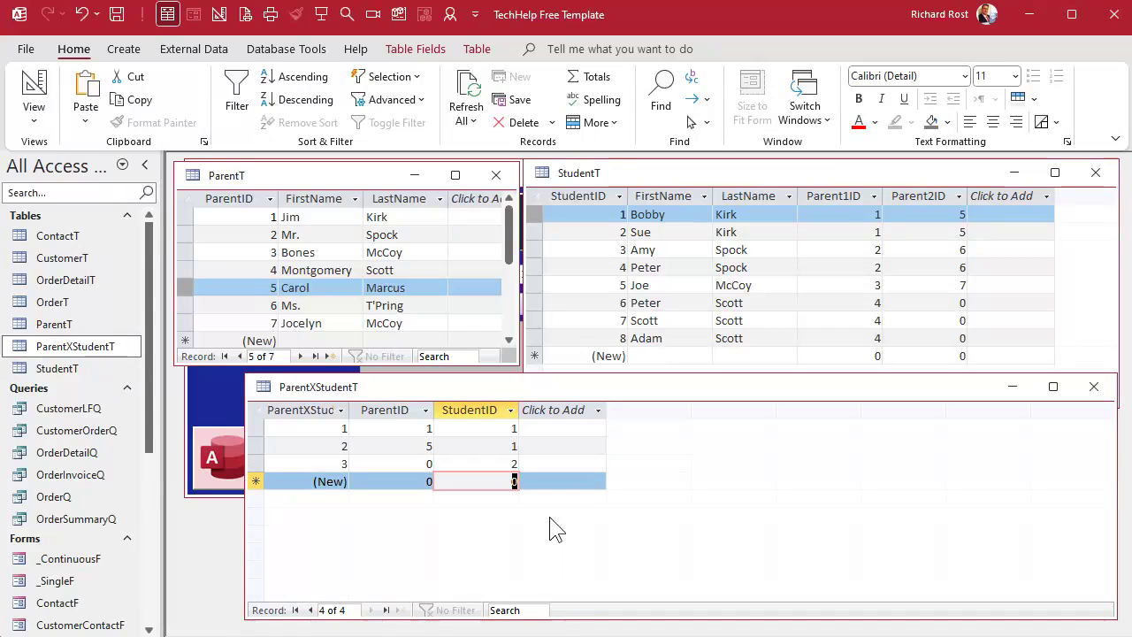
key("shift+Tab")
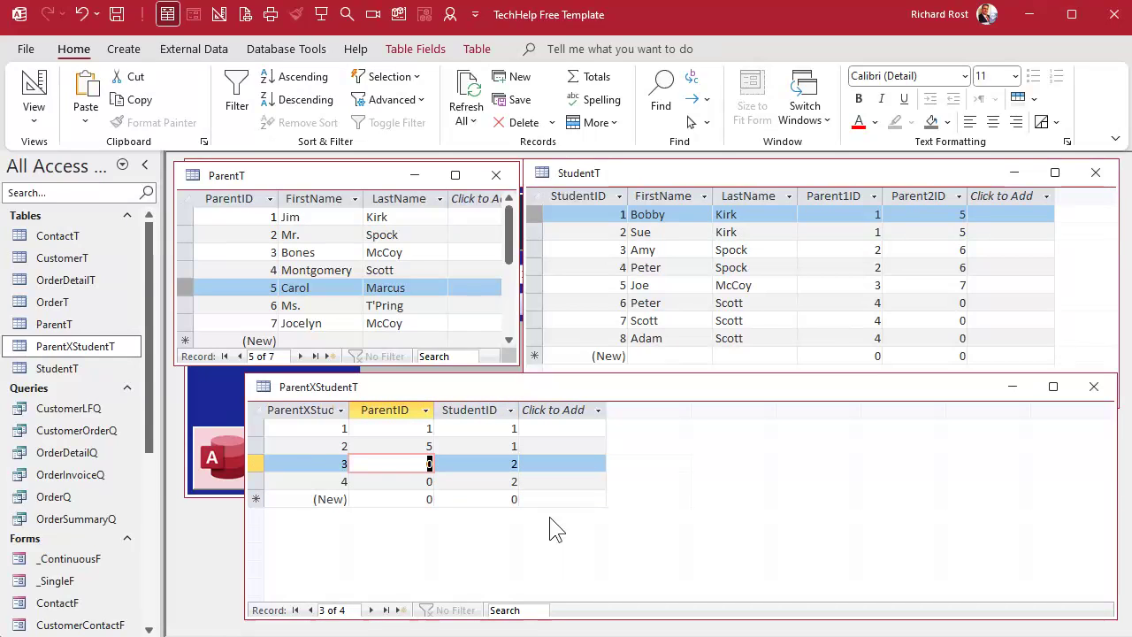
type("1")
key("Down")
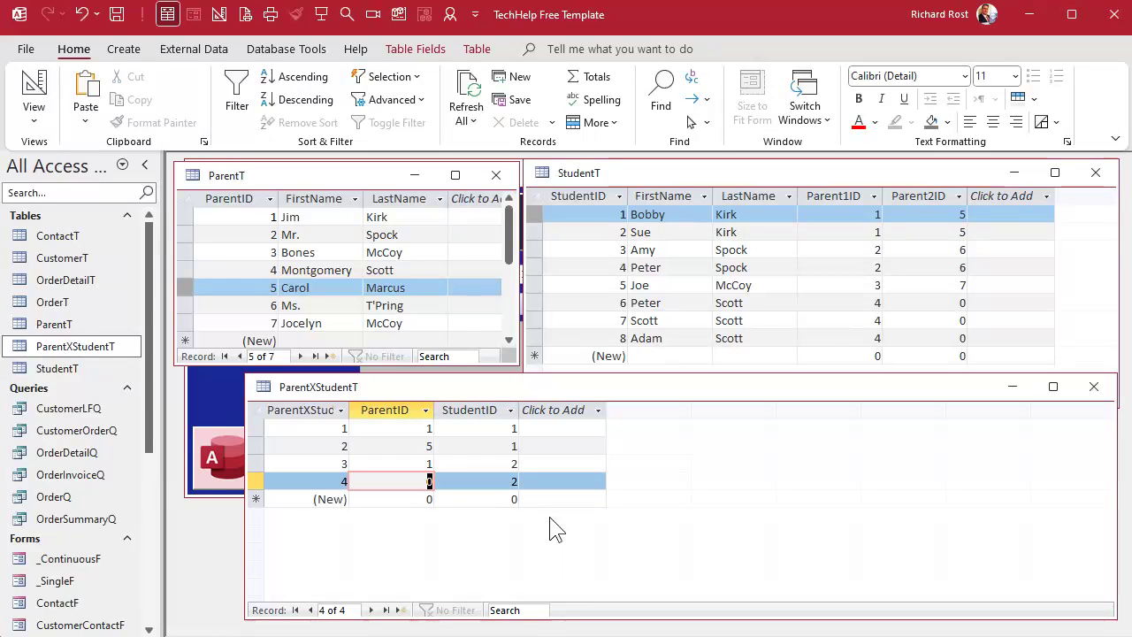
type("5")
key("Down")
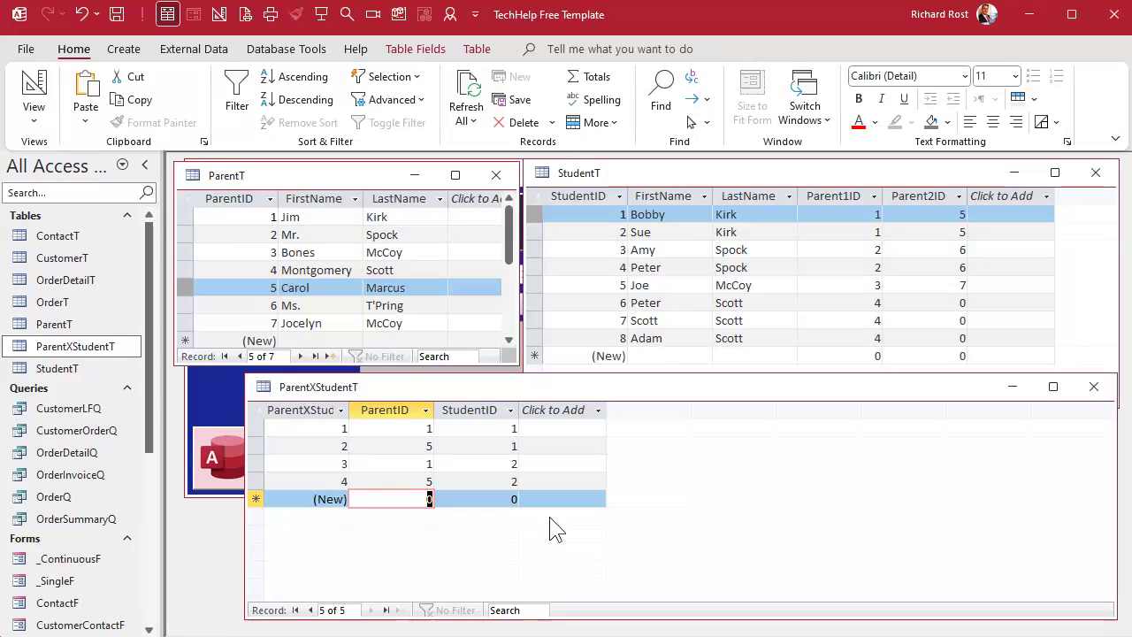
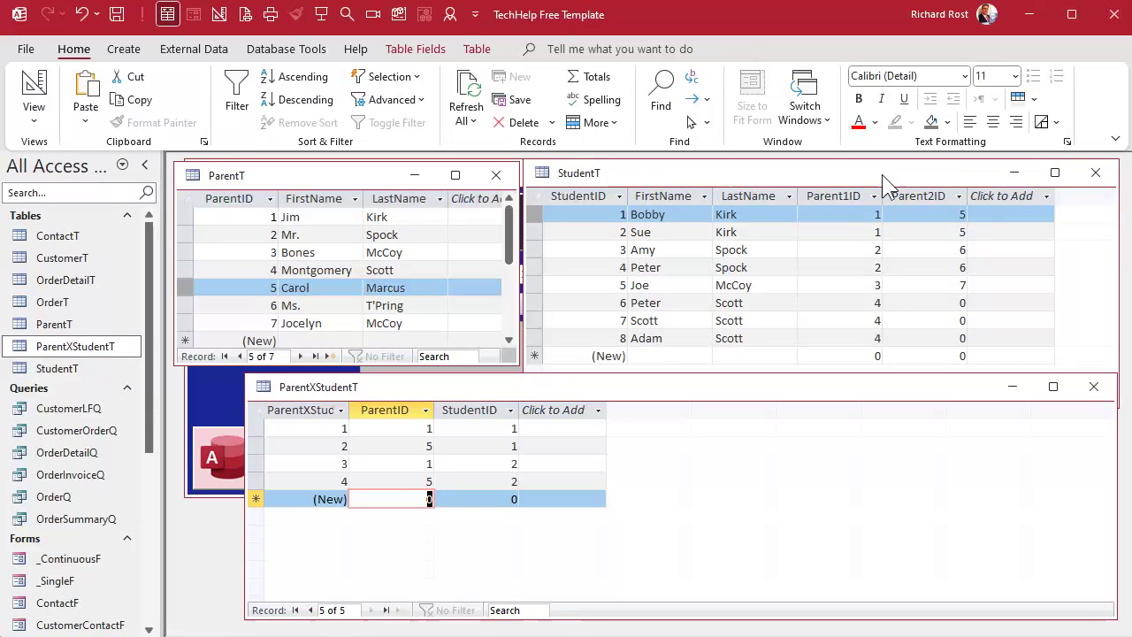
Step: Delete all records from ParentXStudentT and close it along with StudentT and ParentT
left_click_drag(255, 428, 255, 487)
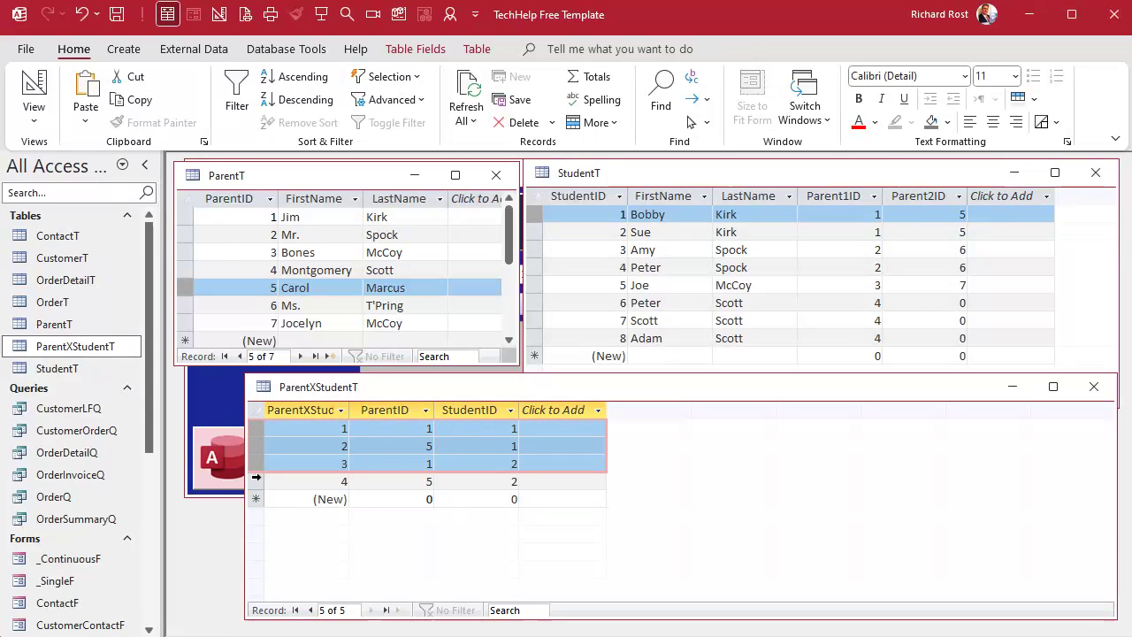
key("Delete")
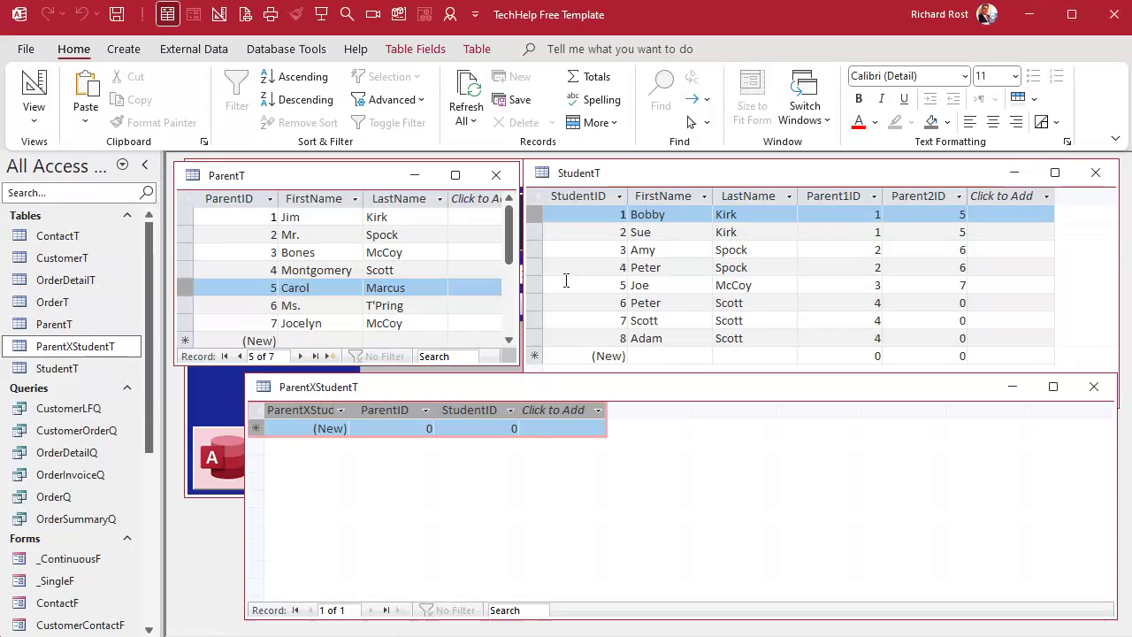
left_click(832, 192)
left_click(929, 197)
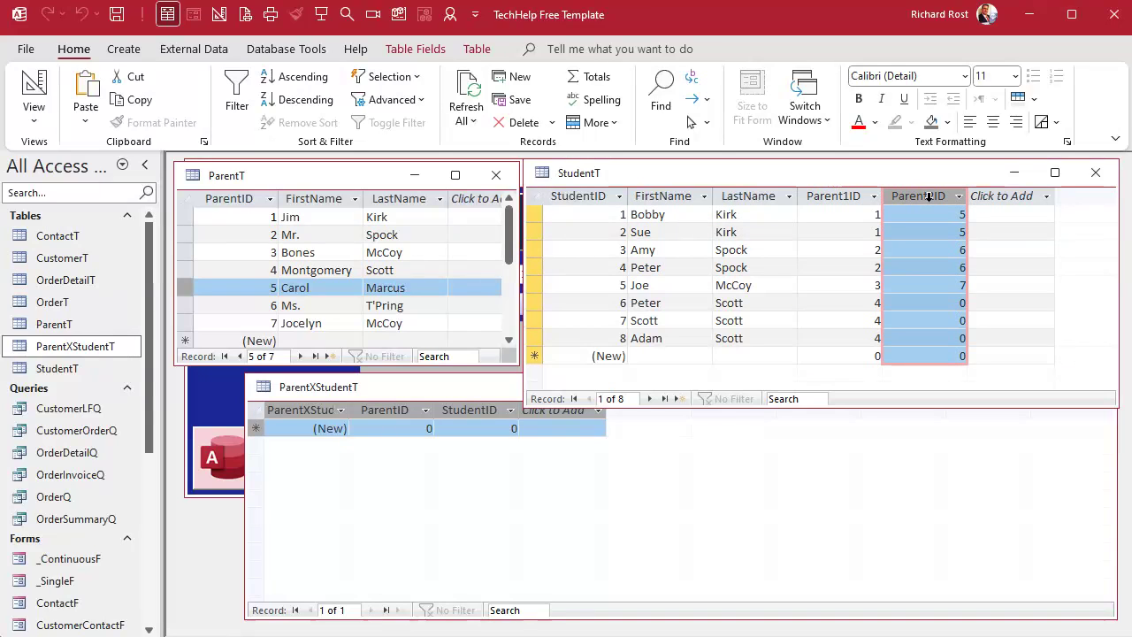
left_click(422, 390)
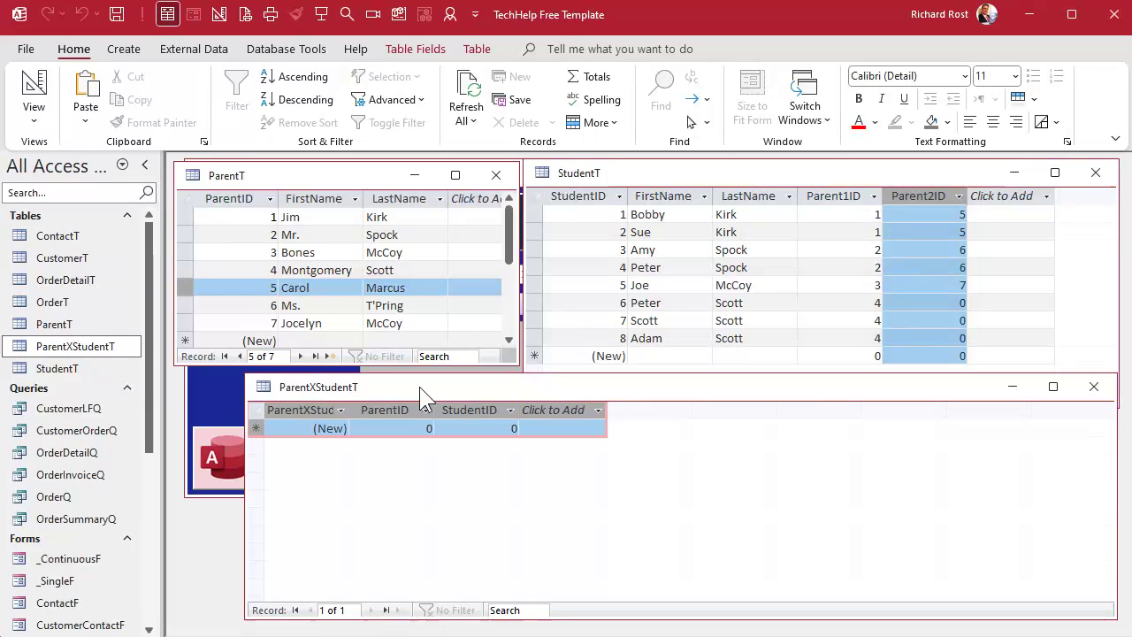
left_click(1094, 386)
left_click(1095, 172)
left_click(496, 174)
left_click(509, 177)
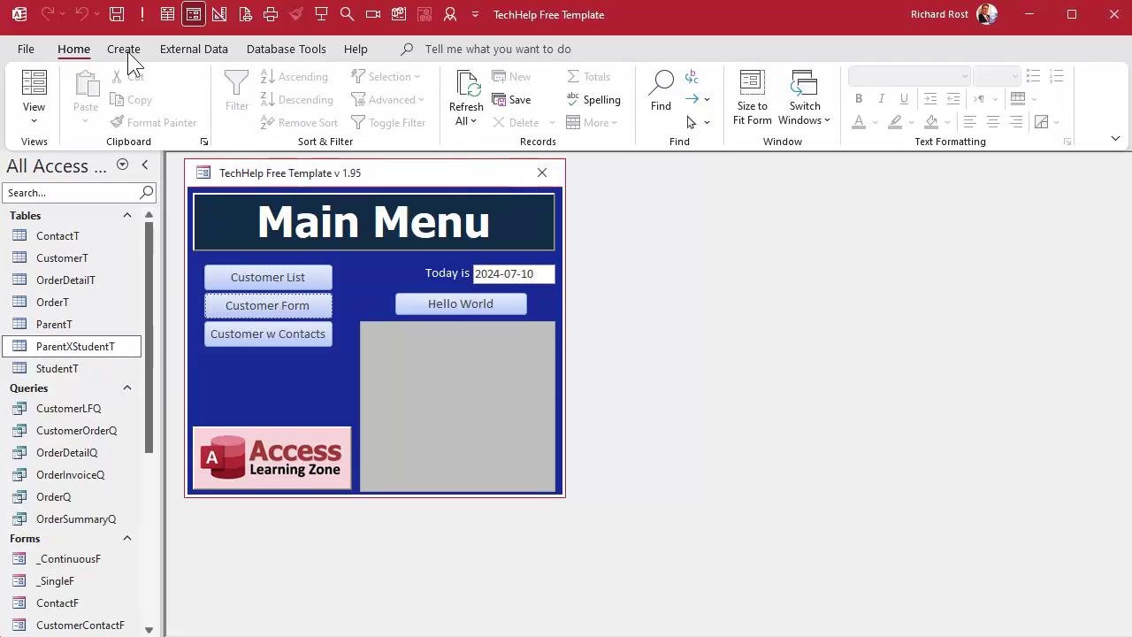
Step: Create a new query in design view based on StudentT and enlarge its field list to show every field
left_click(124, 48)
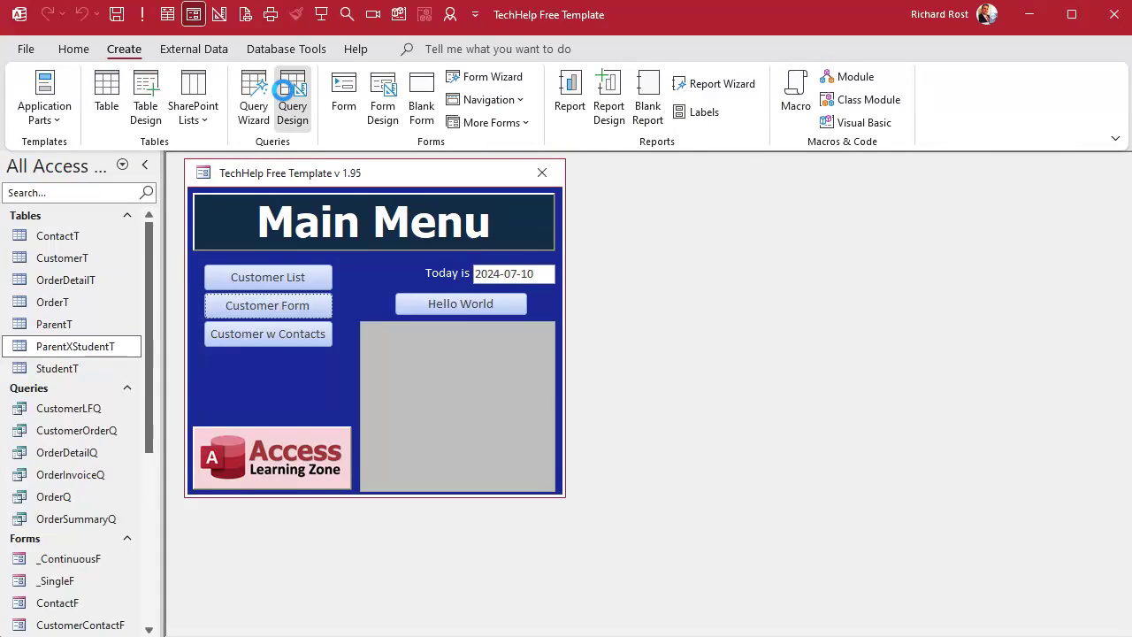
left_click(281, 93)
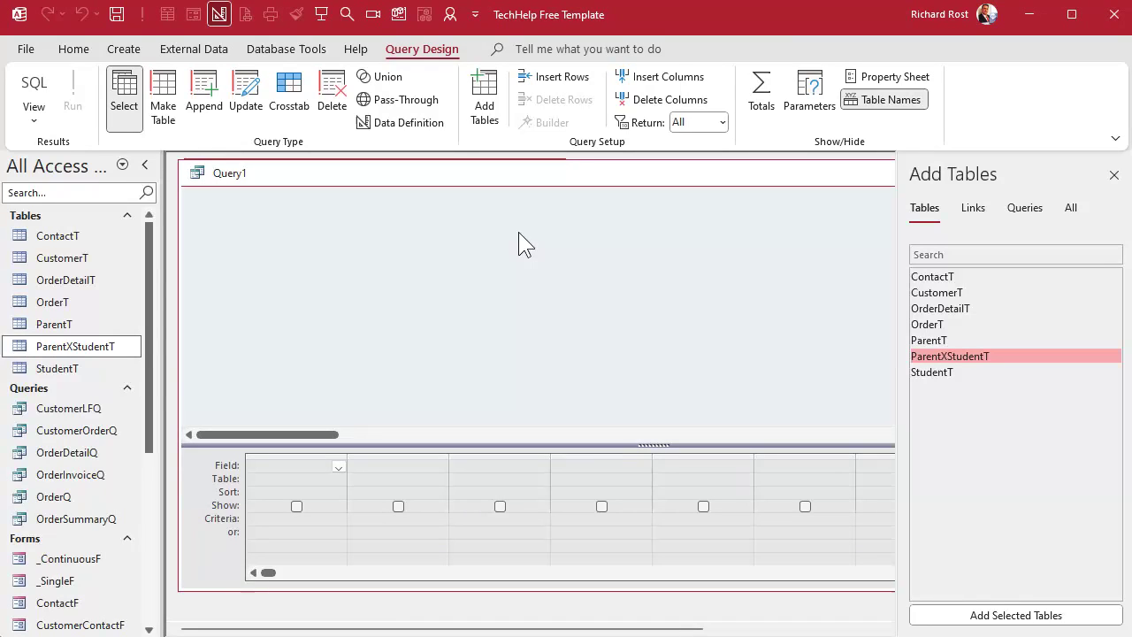
double_click(963, 370)
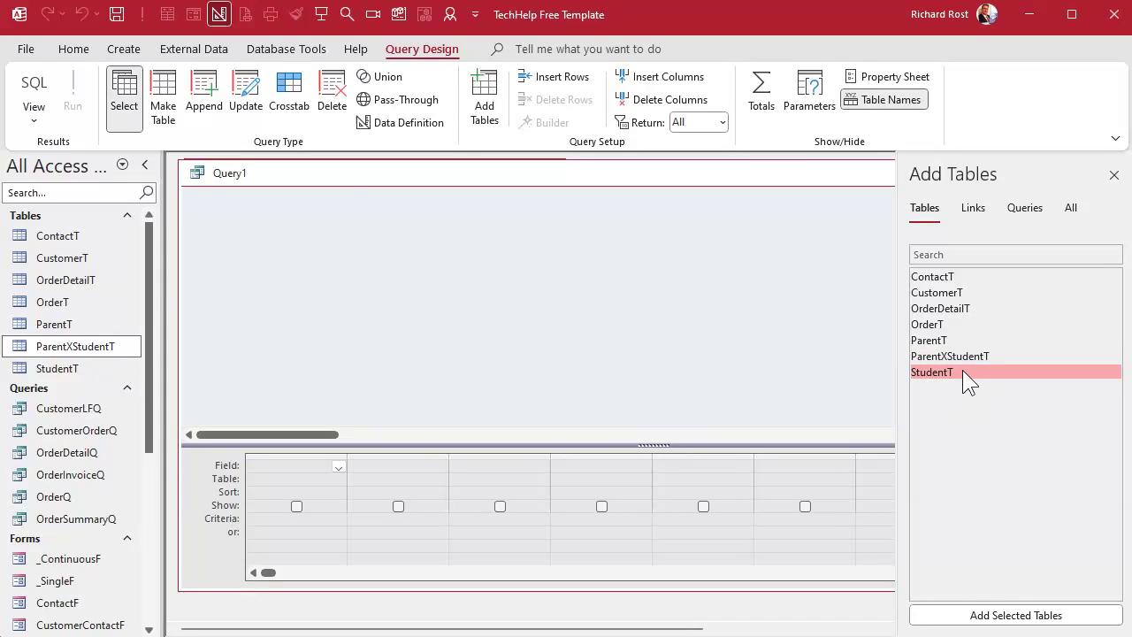
left_click(1113, 175)
left_click_drag(350, 323, 387, 351)
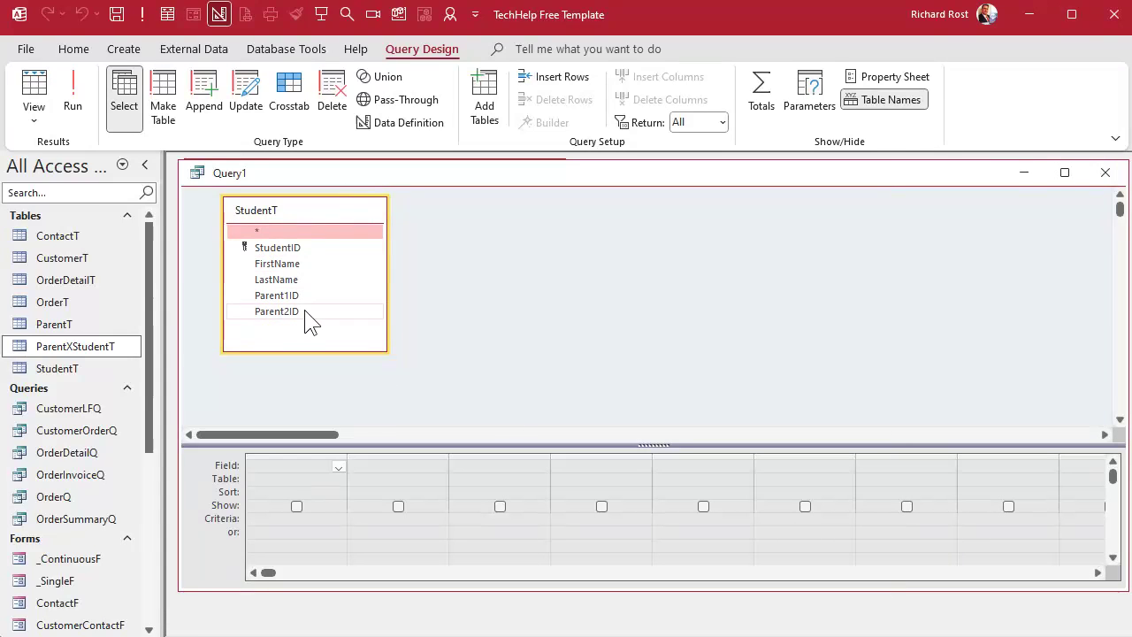
Step: Turn the query into an append query that targets ParentXStudentT in the current database
left_click(203, 98)
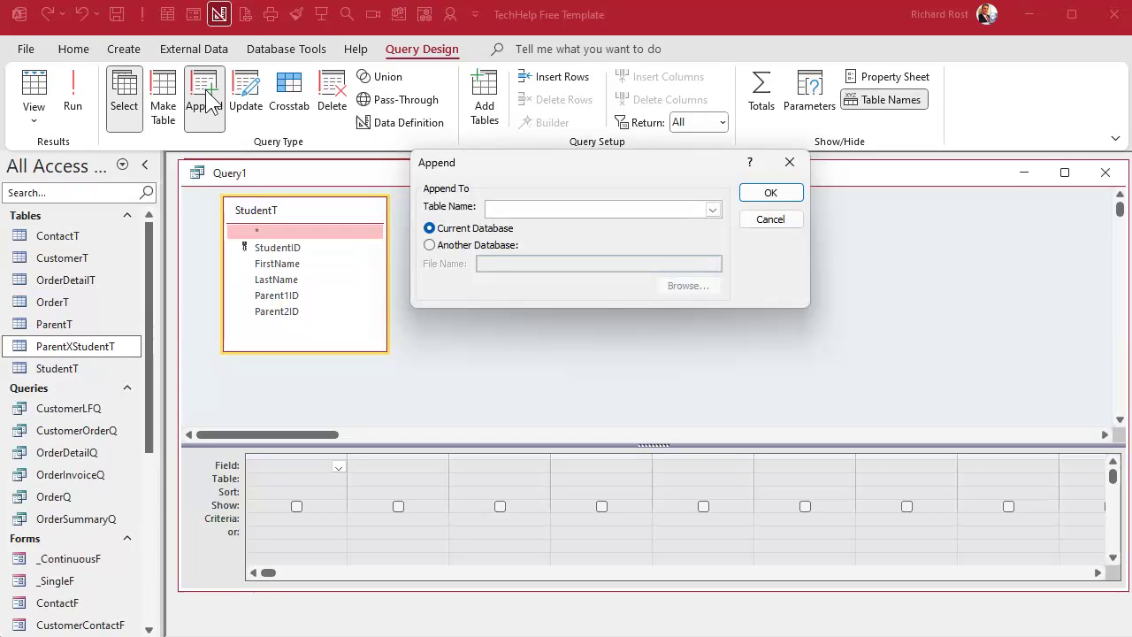
left_click(715, 212)
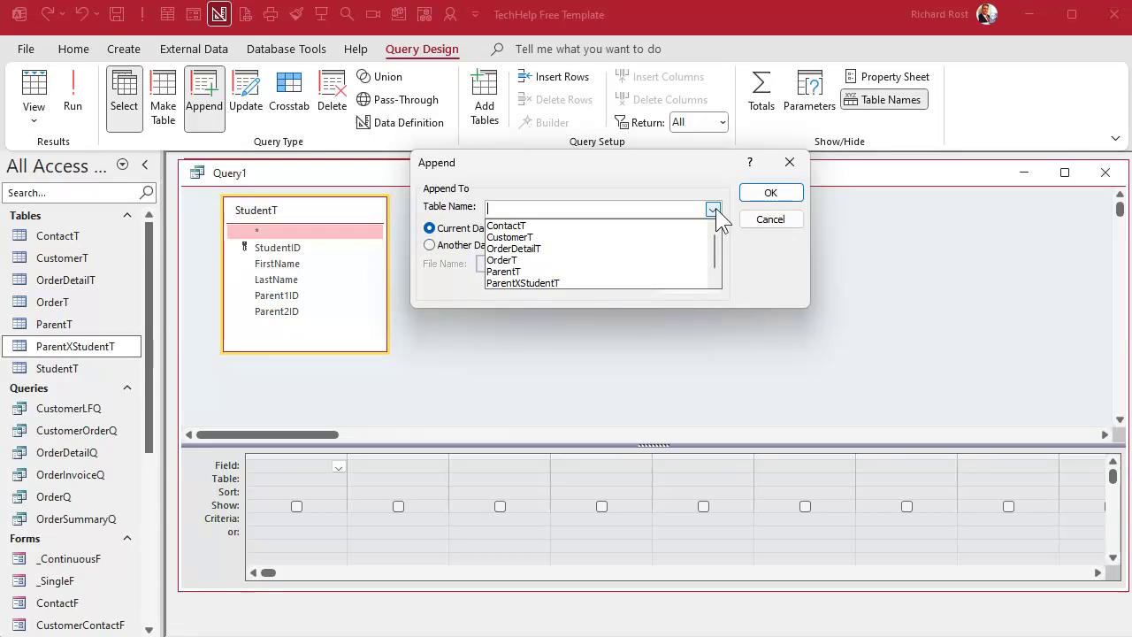
left_click(602, 283)
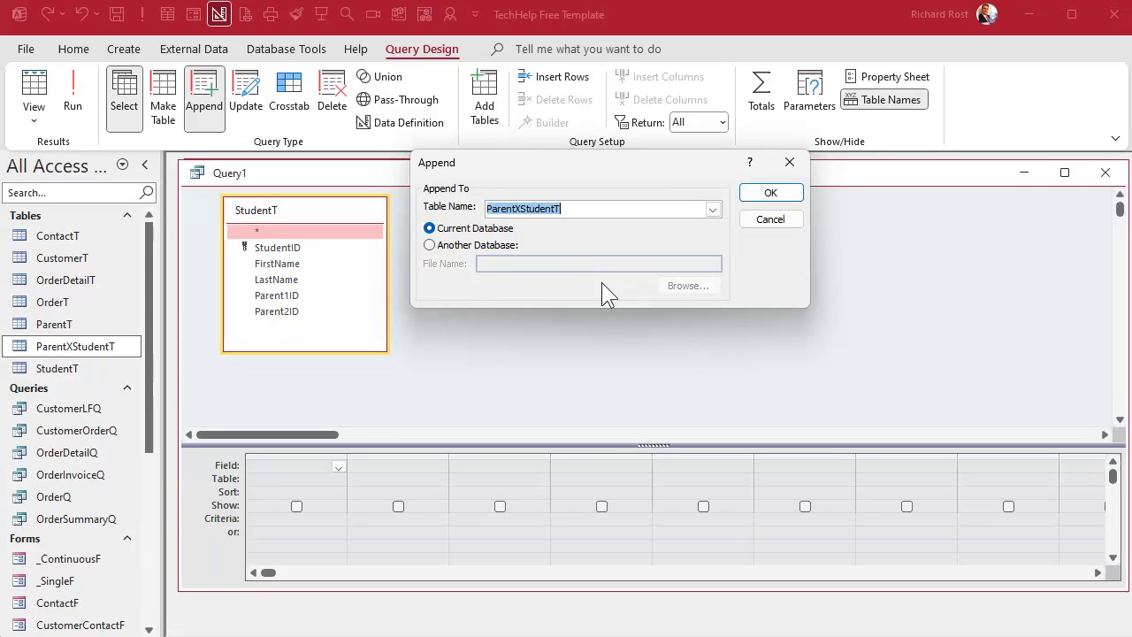
left_click(763, 191)
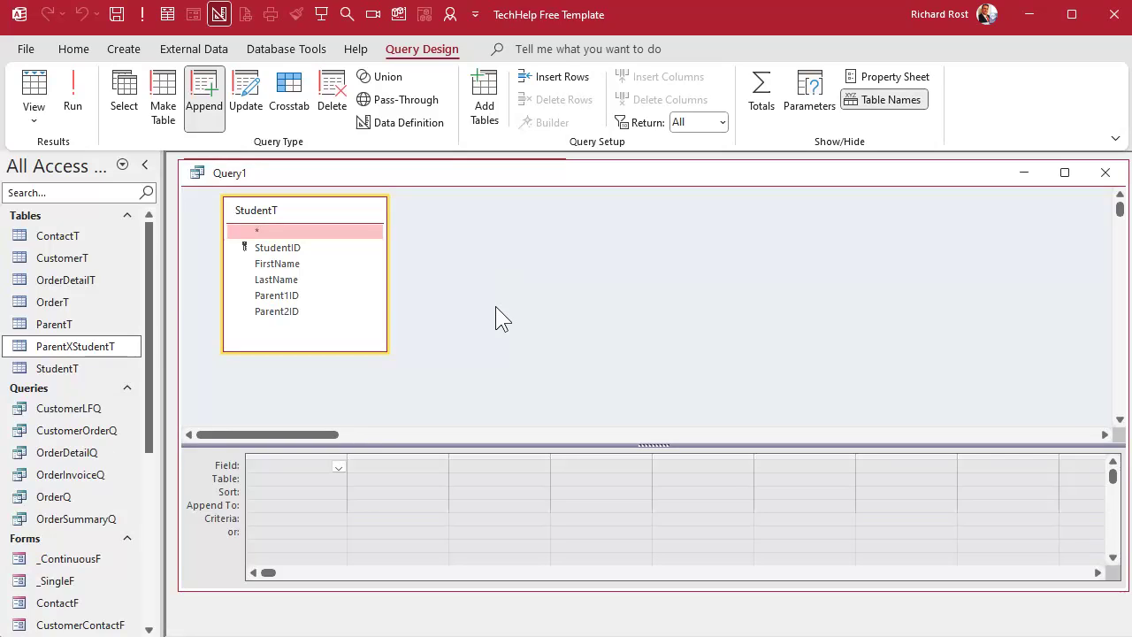
Step: Add StudentID and Parent1ID to the append query, mapping them to the StudentID and ParentID fields of ParentXStudentT
left_click(295, 249)
double_click(295, 249)
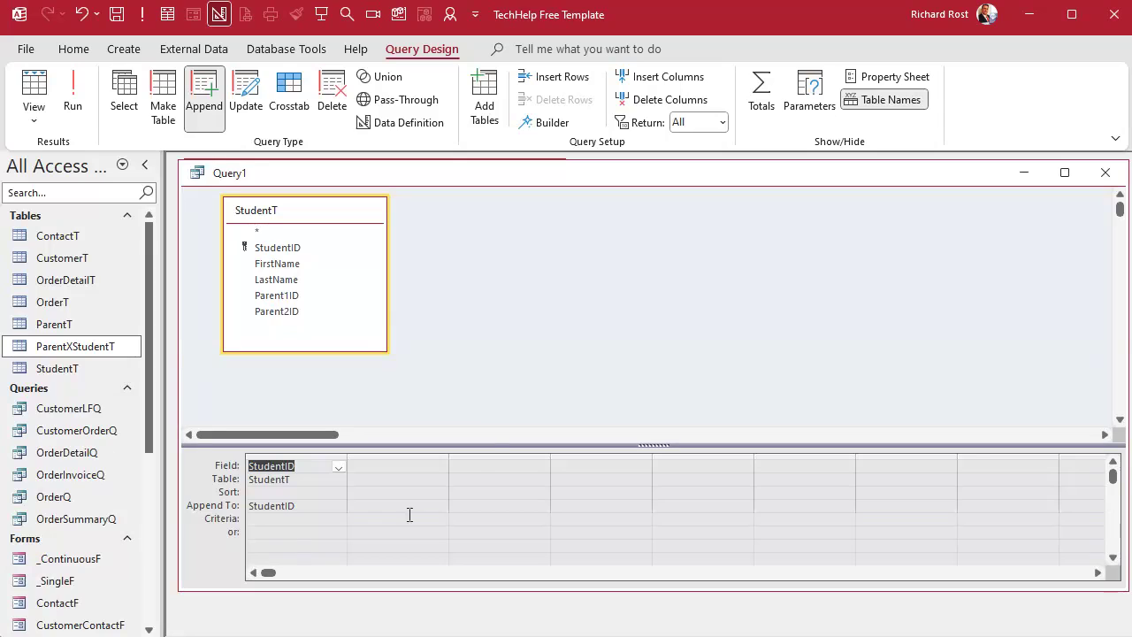
double_click(302, 295)
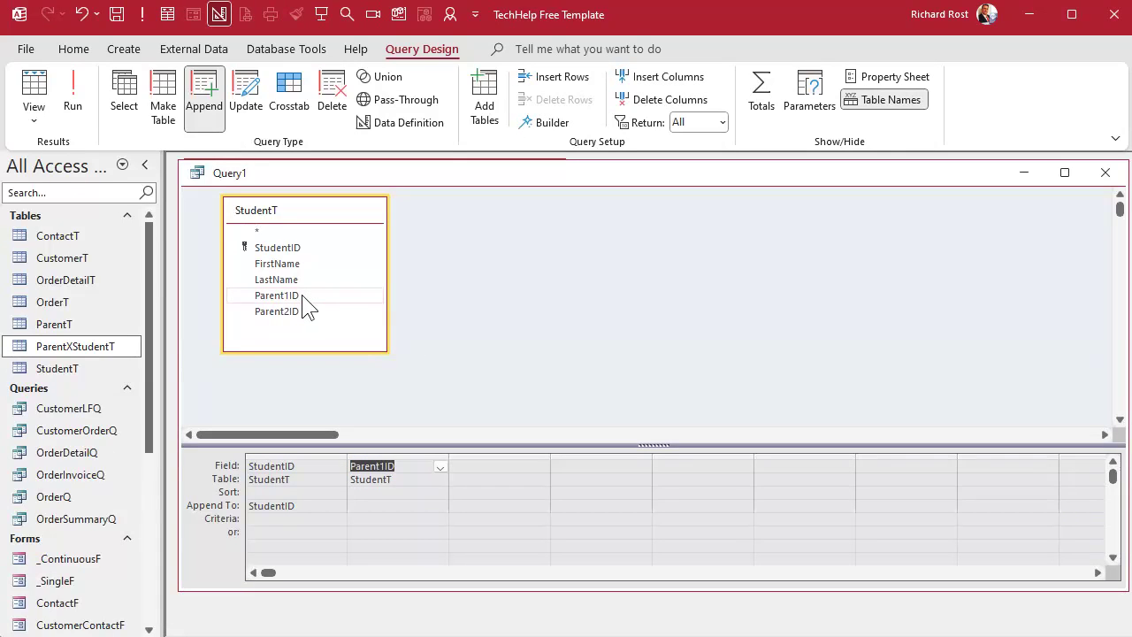
left_click(393, 506)
left_click(441, 506)
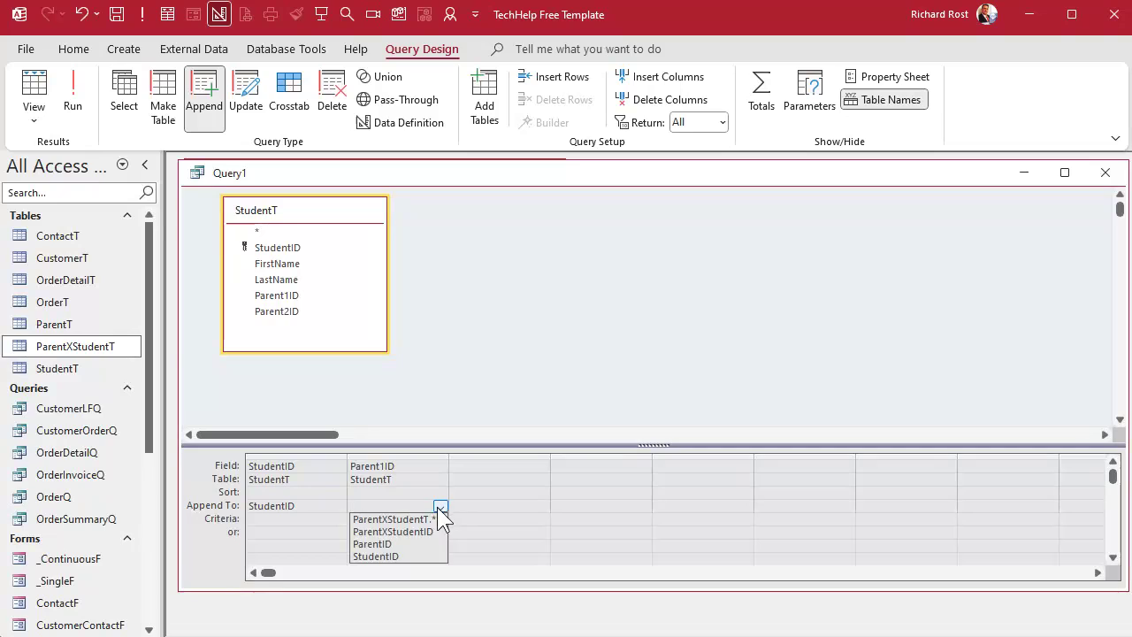
left_click(422, 541)
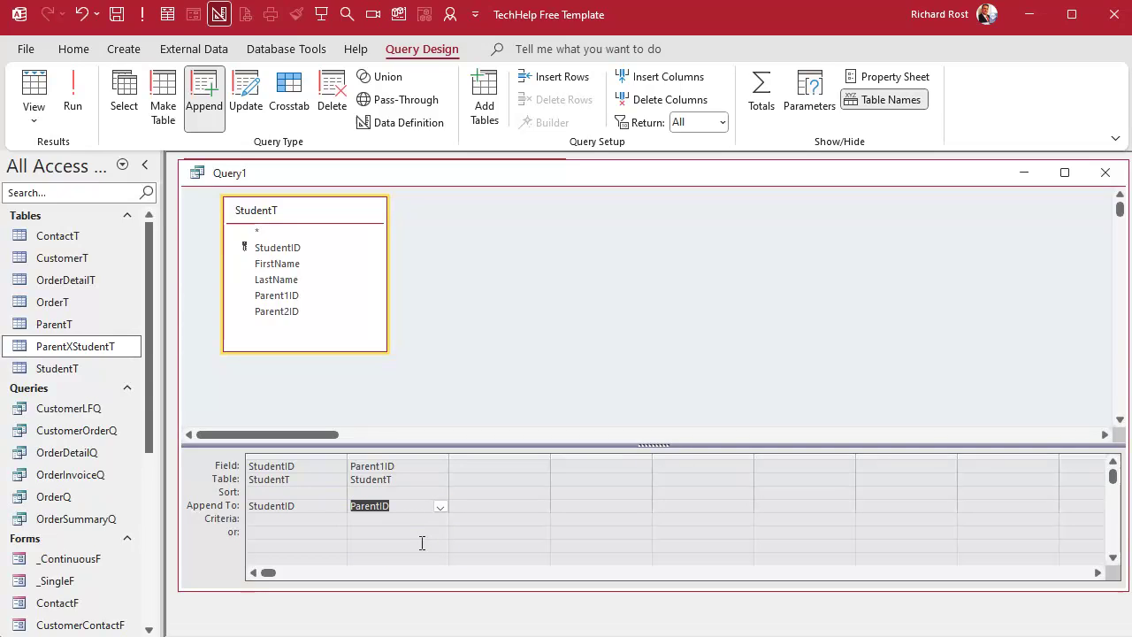
Step: Try to run the query with Parent2ID also appended to ParentID, and remove the Parent2ID column from the design
double_click(296, 312)
left_click(495, 506)
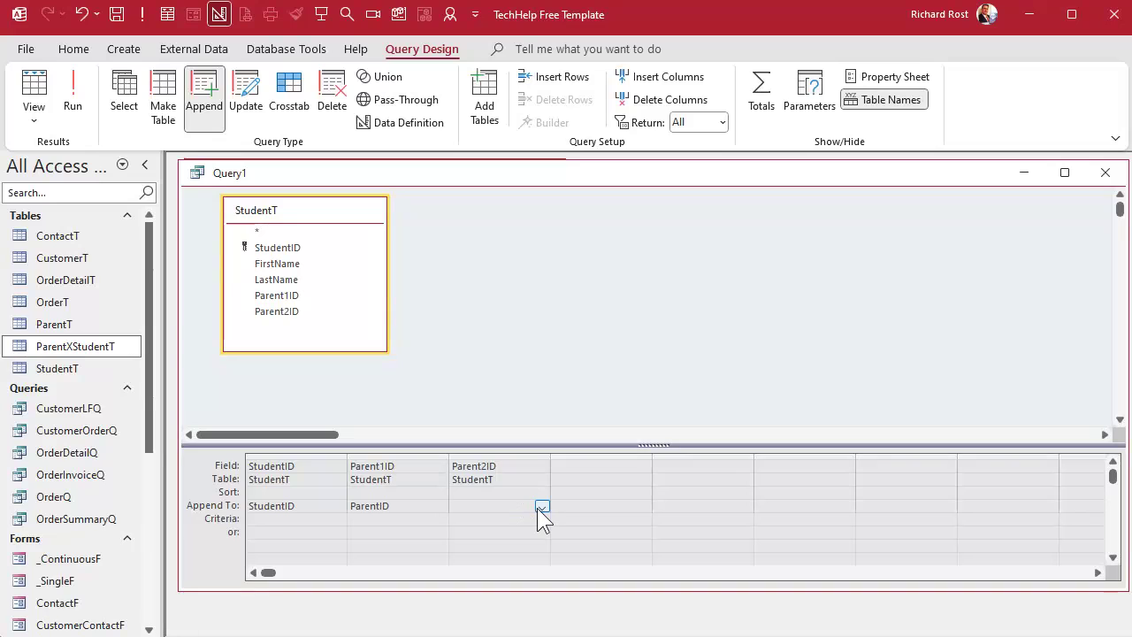
left_click(543, 506)
left_click(474, 544)
left_click(74, 99)
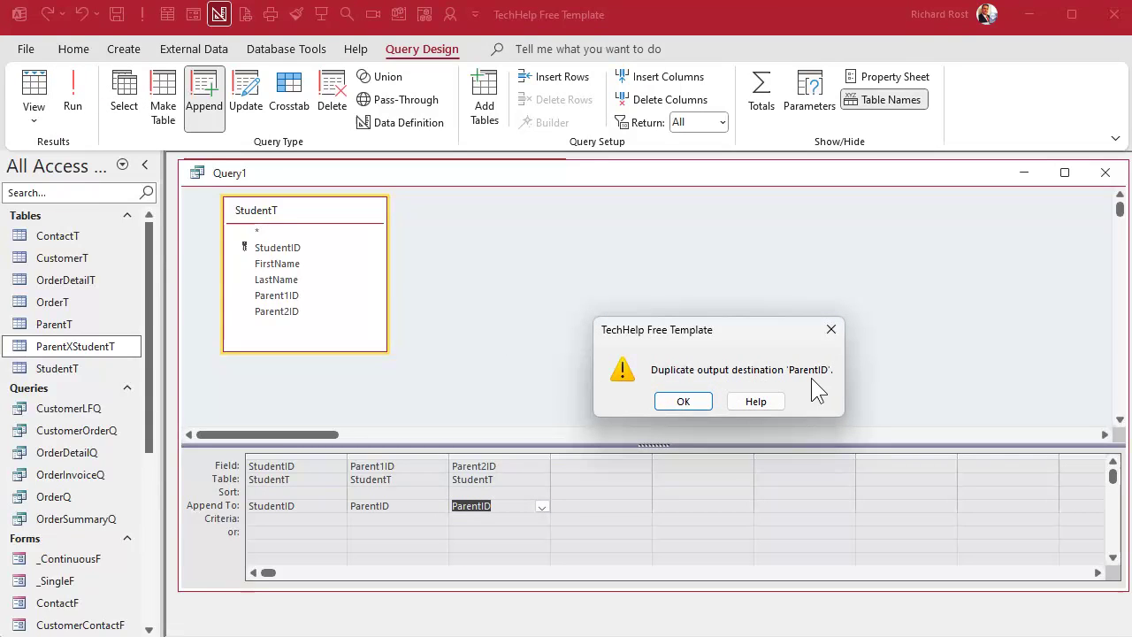
left_click(678, 402)
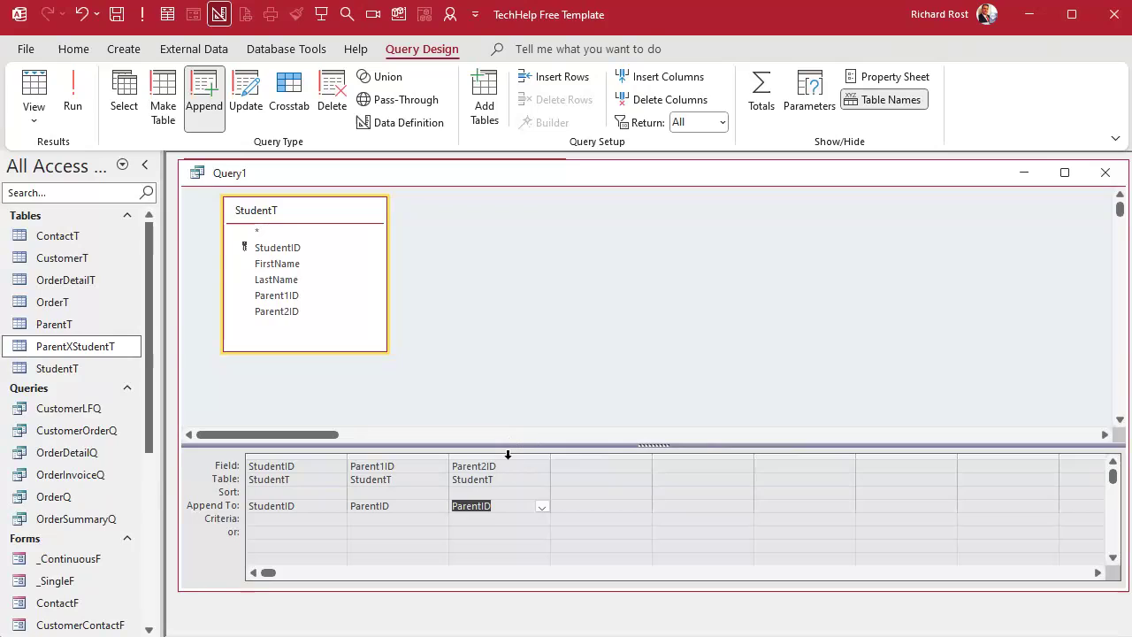
left_click(508, 455)
key("Delete")
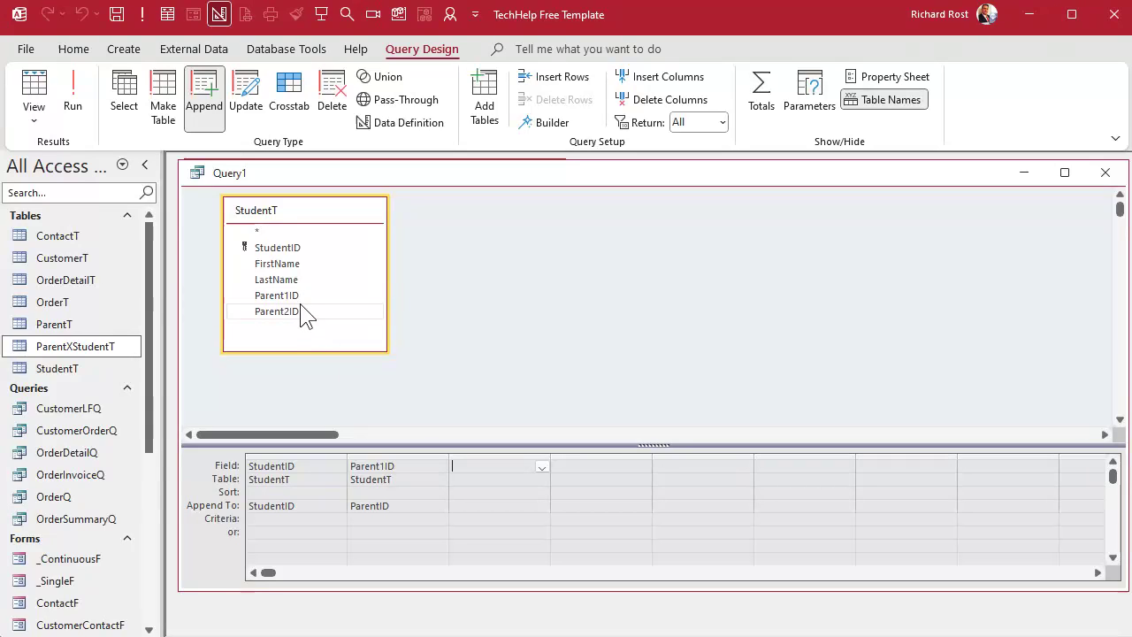
Step: Check the parent IDs in StudentT and set the criteria <>0 for both StudentID and Parent1ID in the append query
double_click(71, 371)
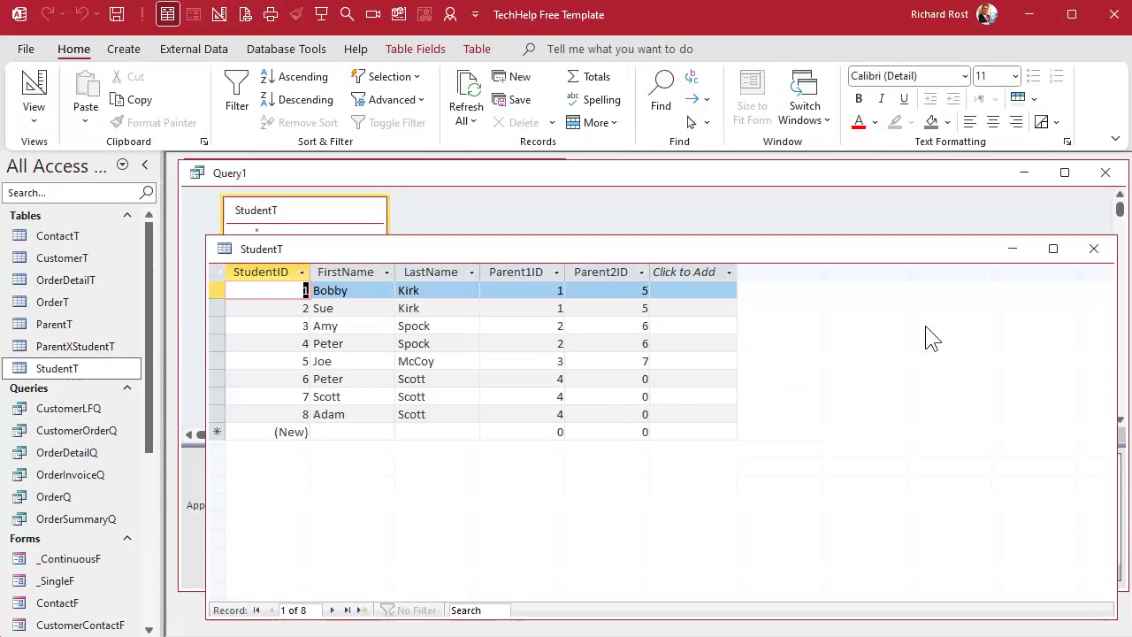
left_click(1094, 249)
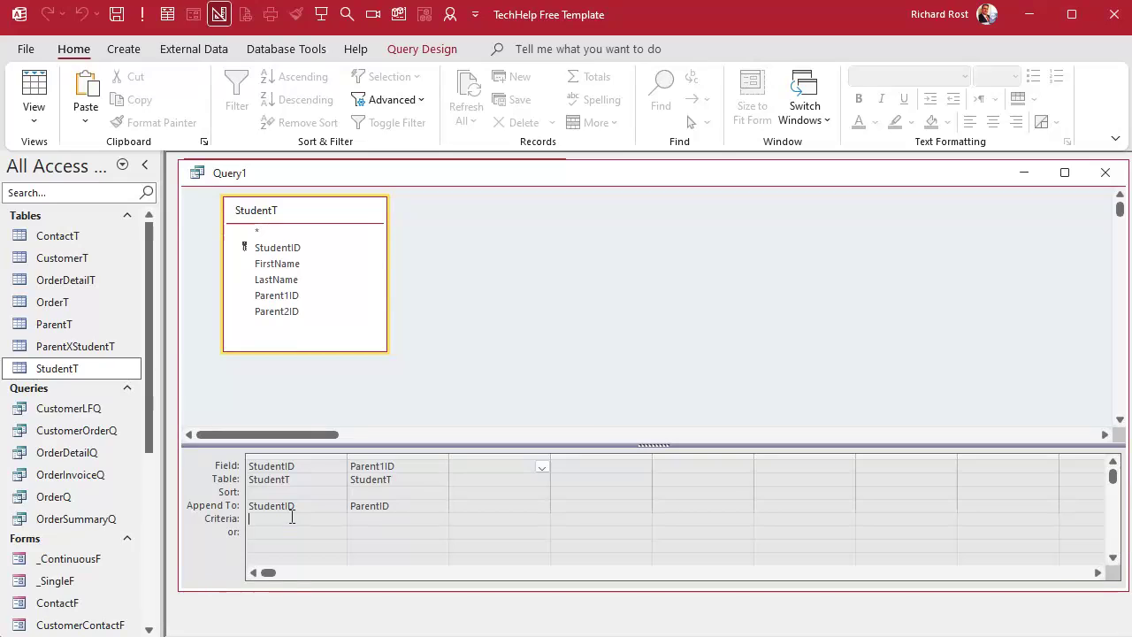
type("<>0")
key("Tab")
type("<>0")
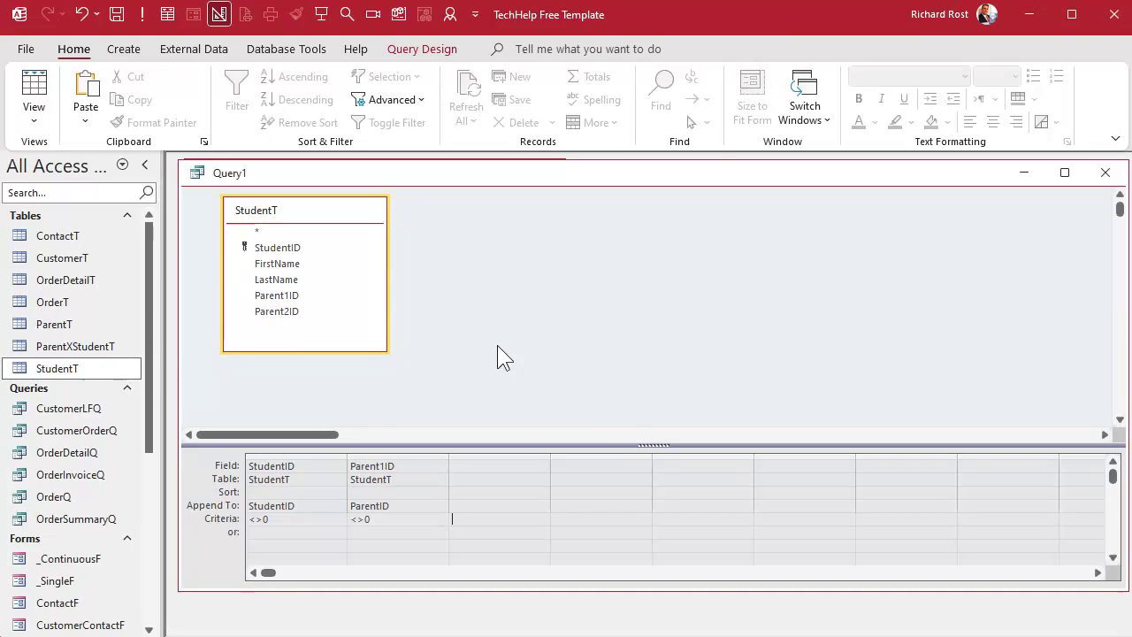
key("Tab")
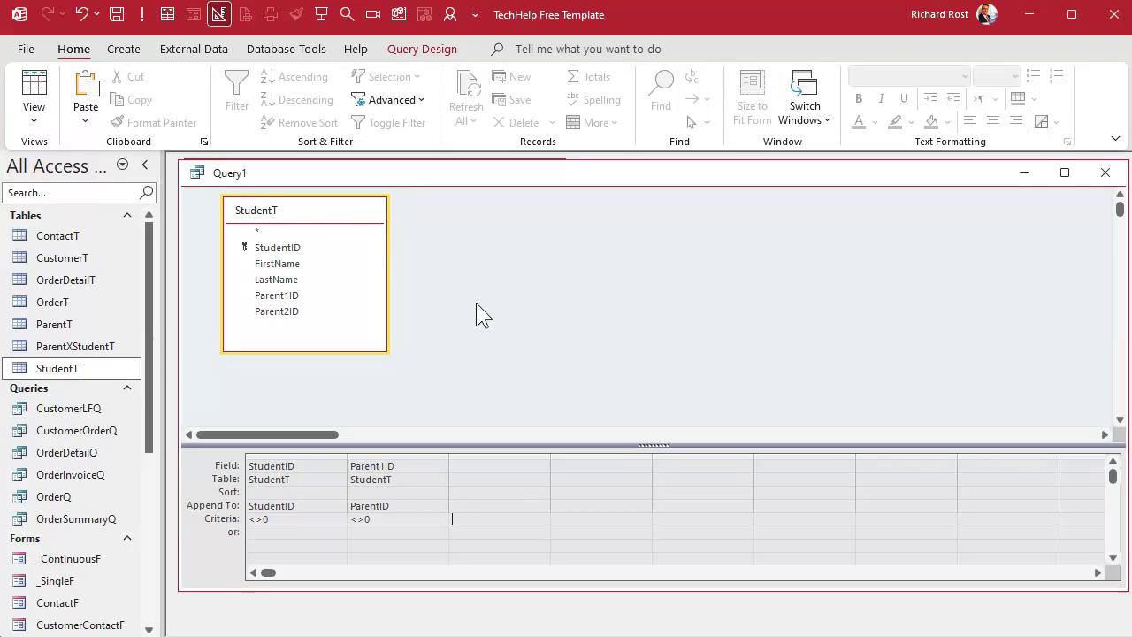
Step: Open ParentXStudentT to check the records appended from StudentT
double_click(76, 347)
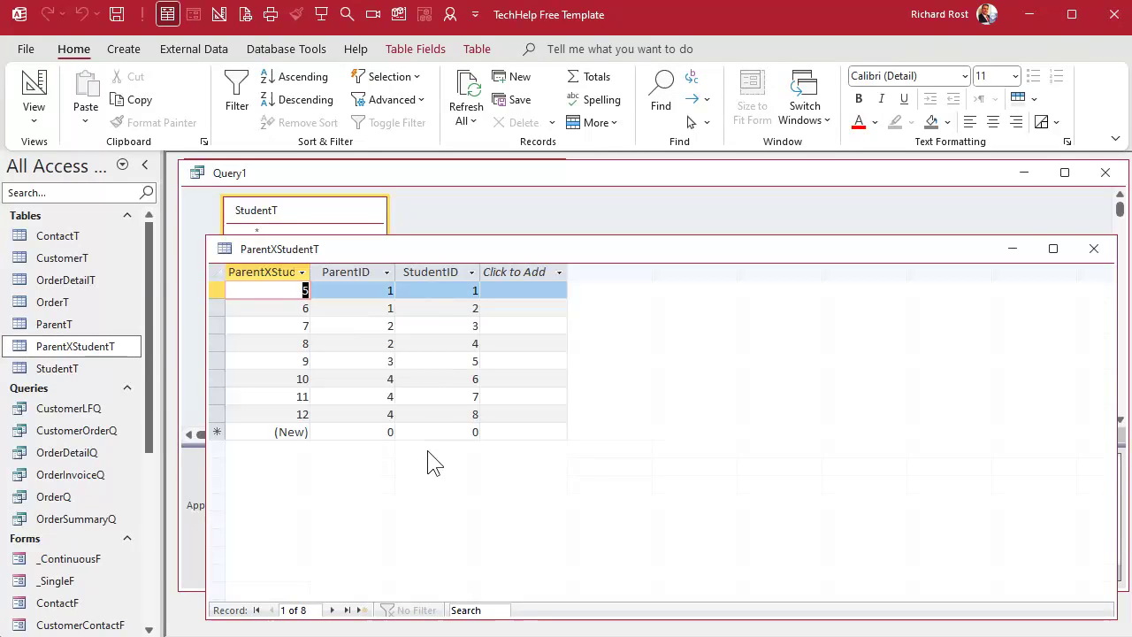
Step: Replace Parent1ID with Parent2ID as the field appended to ParentID, and run the append query
left_click(1095, 249)
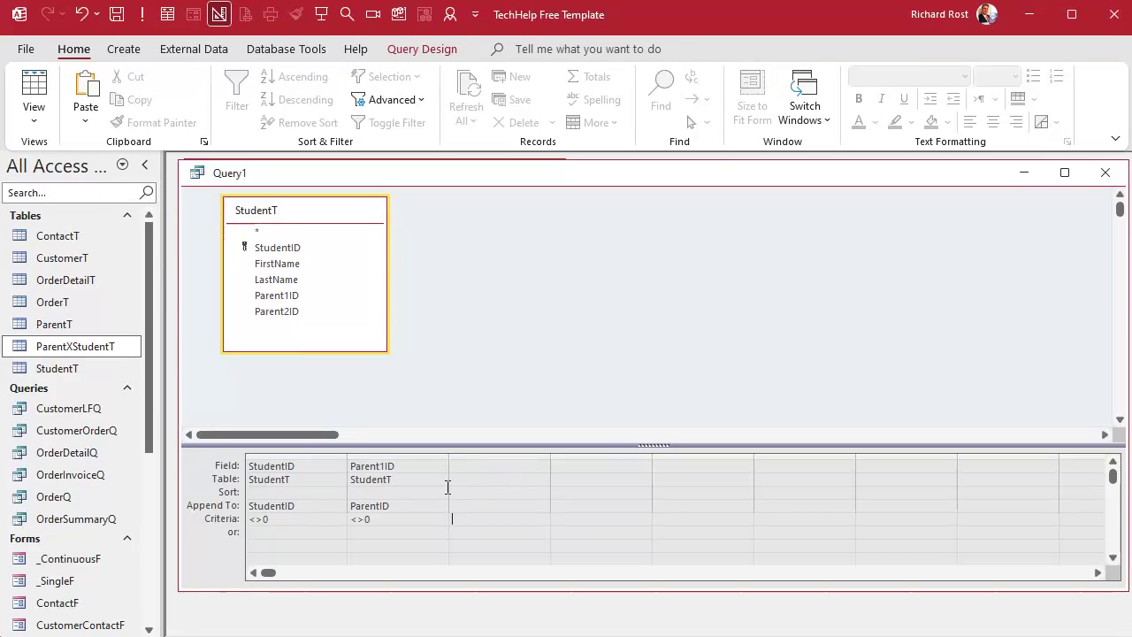
left_click(431, 466)
left_click(440, 466)
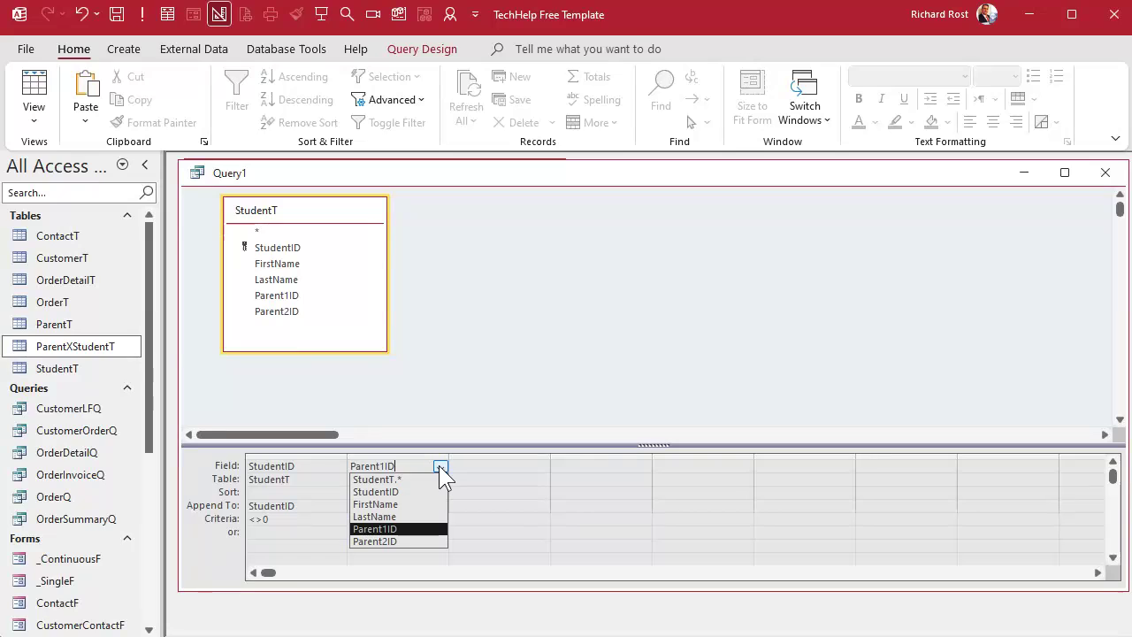
left_click(435, 538)
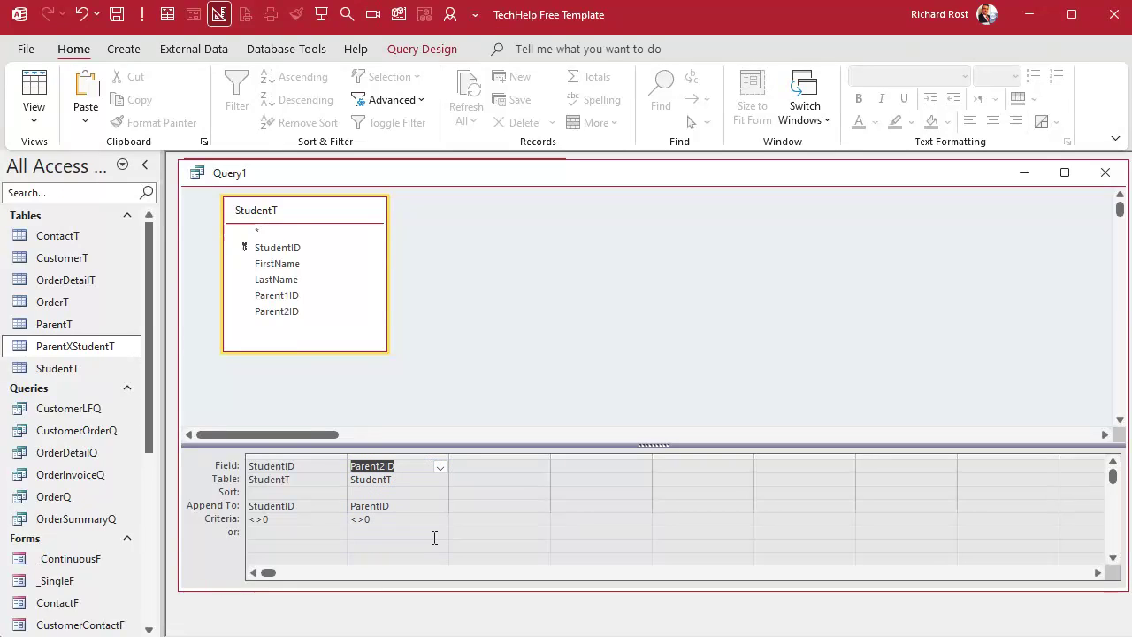
left_click(502, 325)
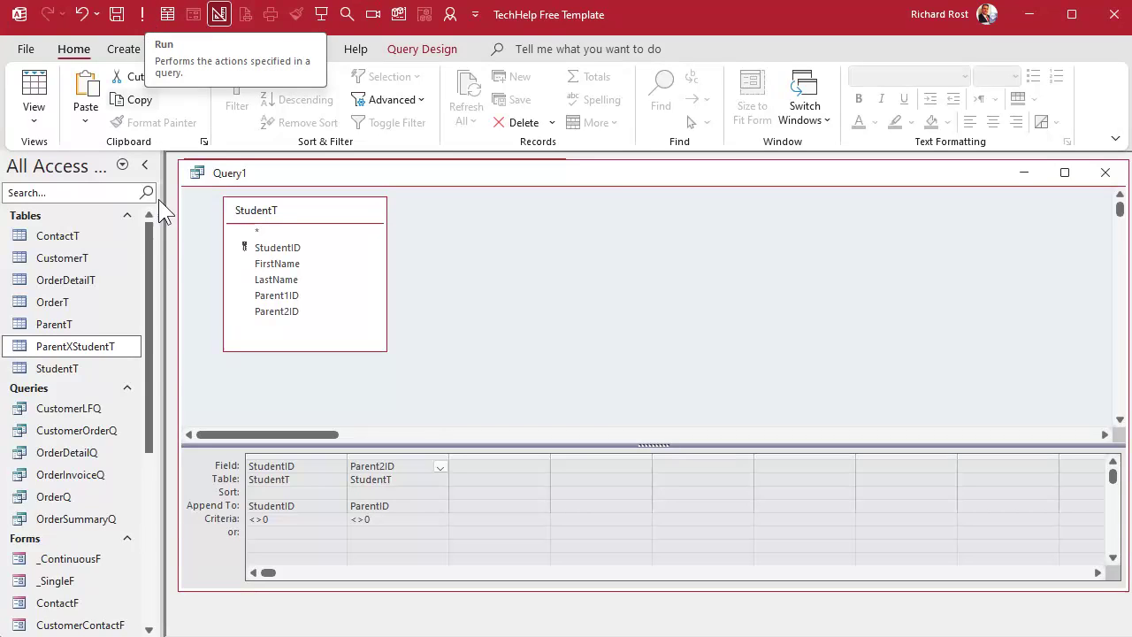
Step: Check the records appended to ParentXStudentT against the Parent2ID values in StudentT
double_click(88, 347)
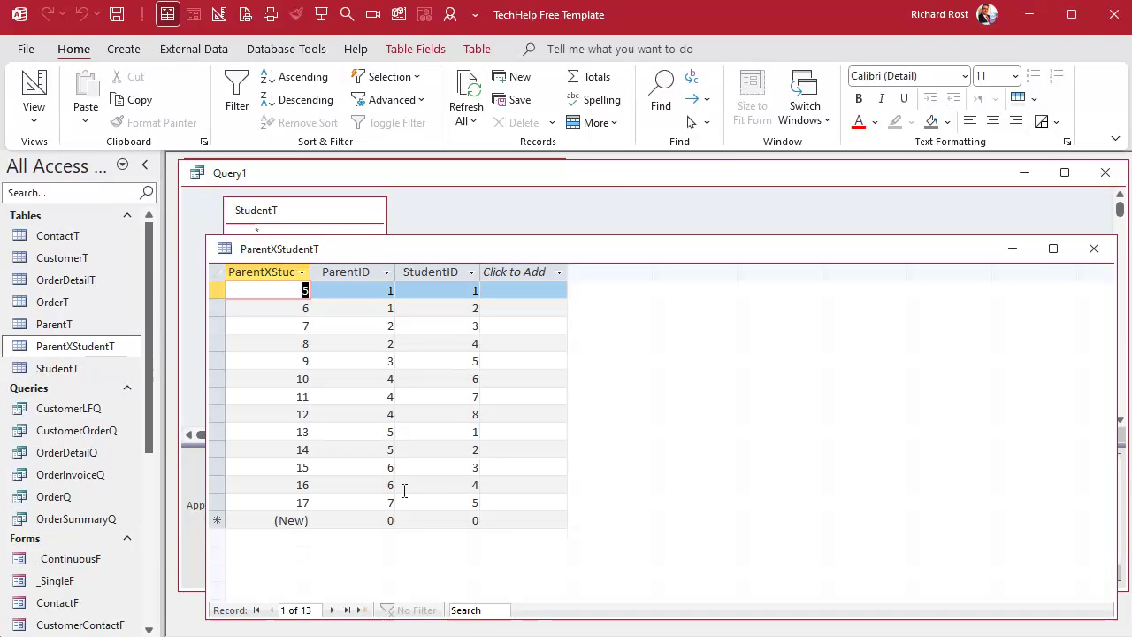
left_click(218, 501)
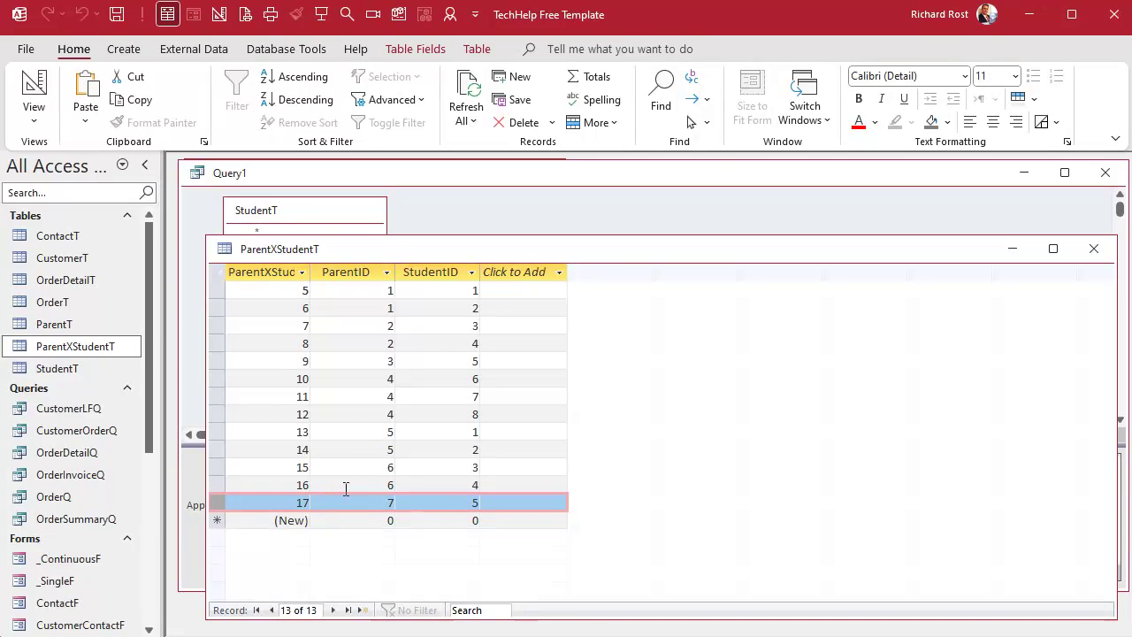
left_click(1094, 249)
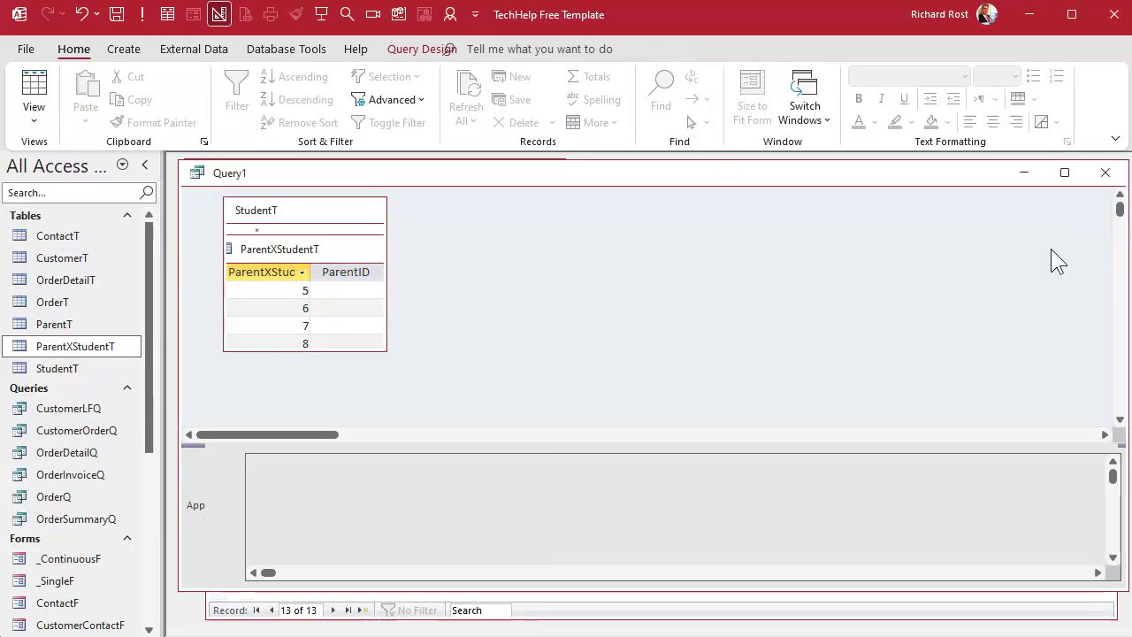
double_click(57, 368)
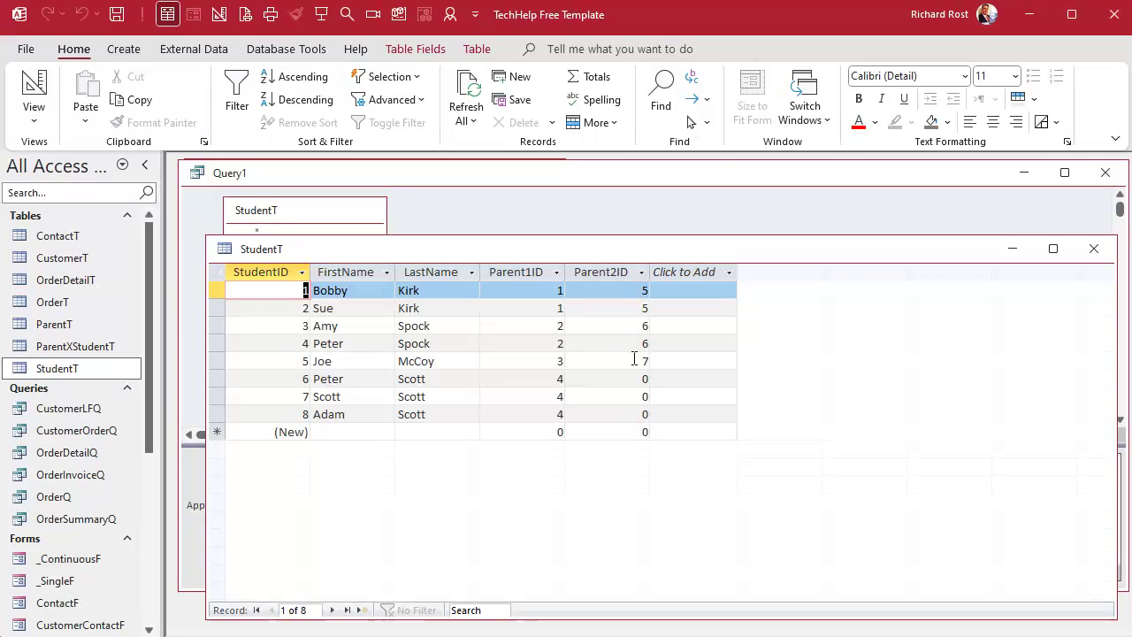
left_click(1095, 248)
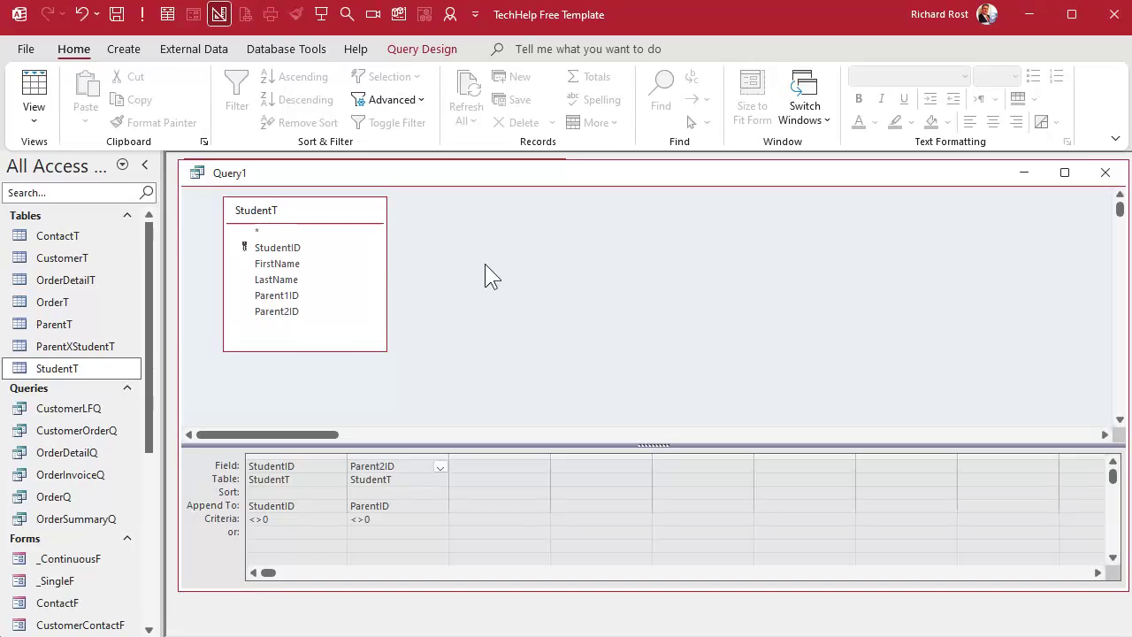
Step: Save the append query as AppendParentQ and close it
key("ctrl+s")
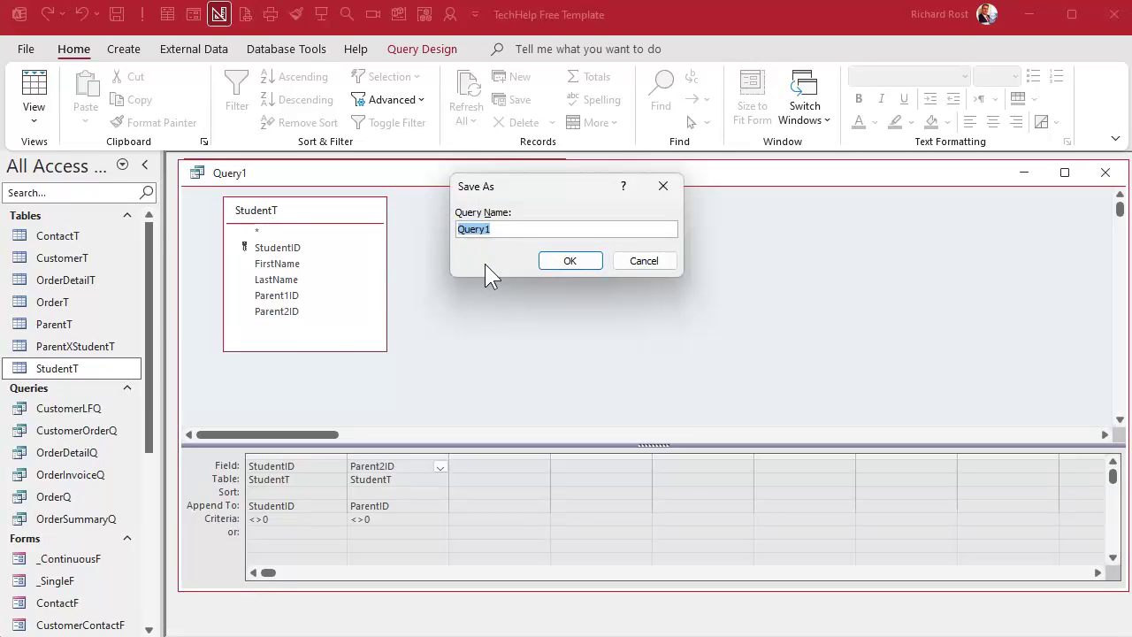
type("Append")
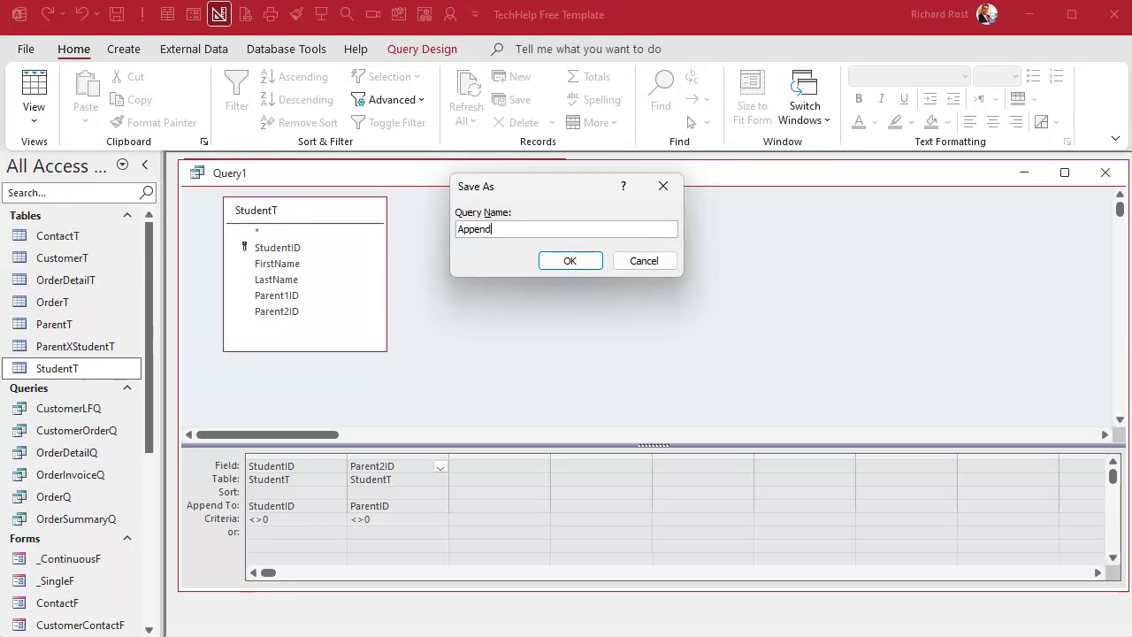
type("ParentQ")
key("Return")
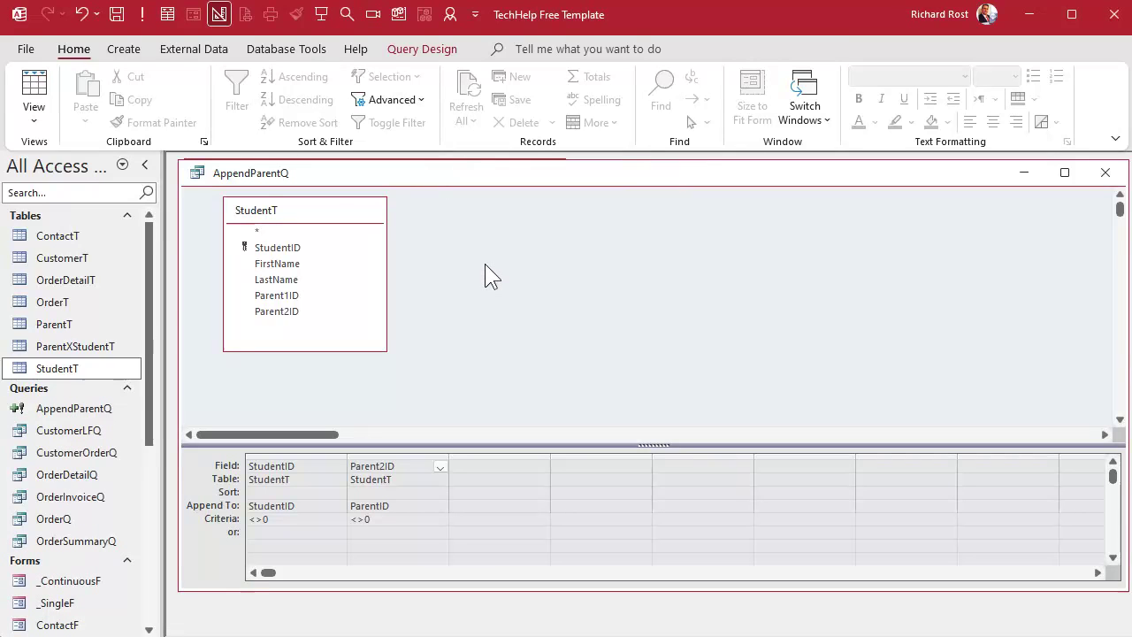
left_click(1106, 173)
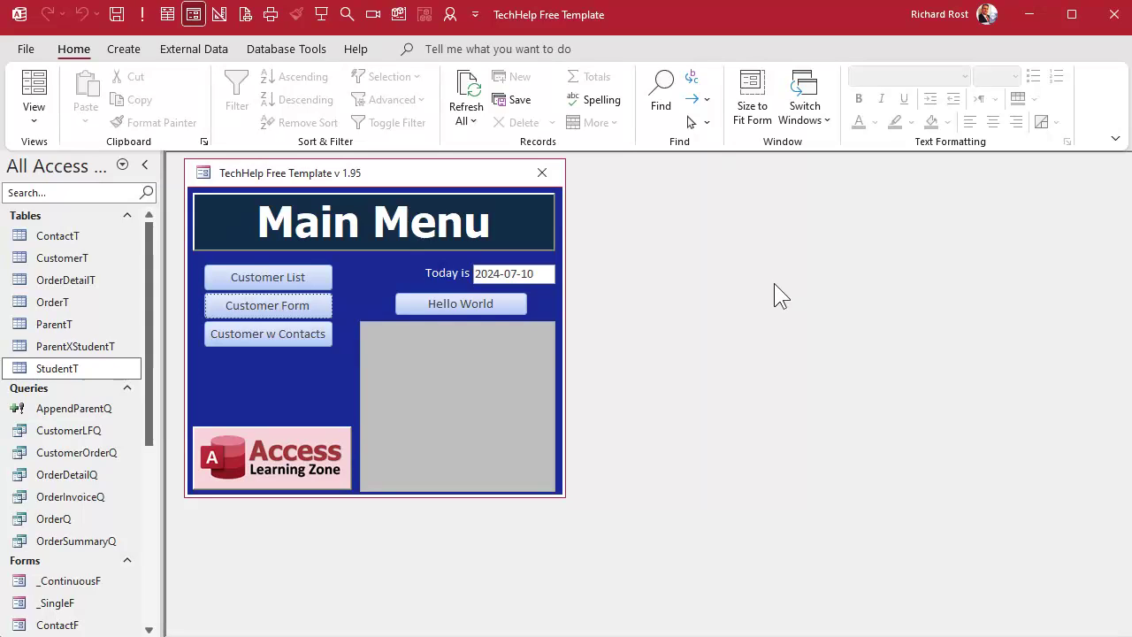
Step: Review the links in ParentXStudentT alongside the Parent1ID and Parent2ID columns of StudentT
double_click(77, 347)
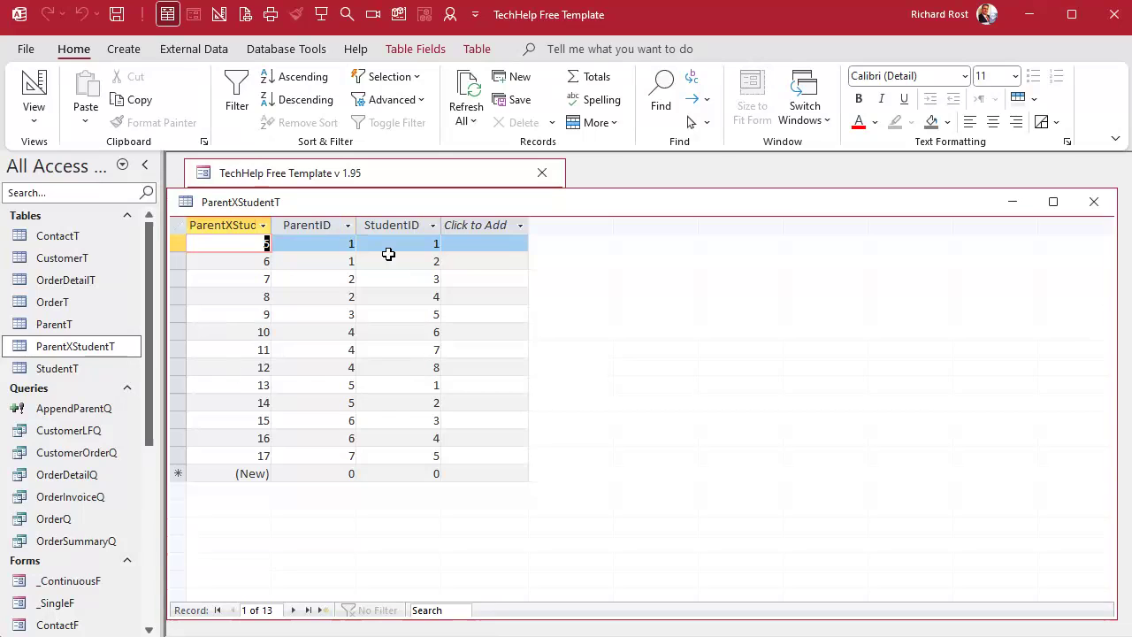
double_click(57, 368)
left_click_drag(501, 280, 632, 277)
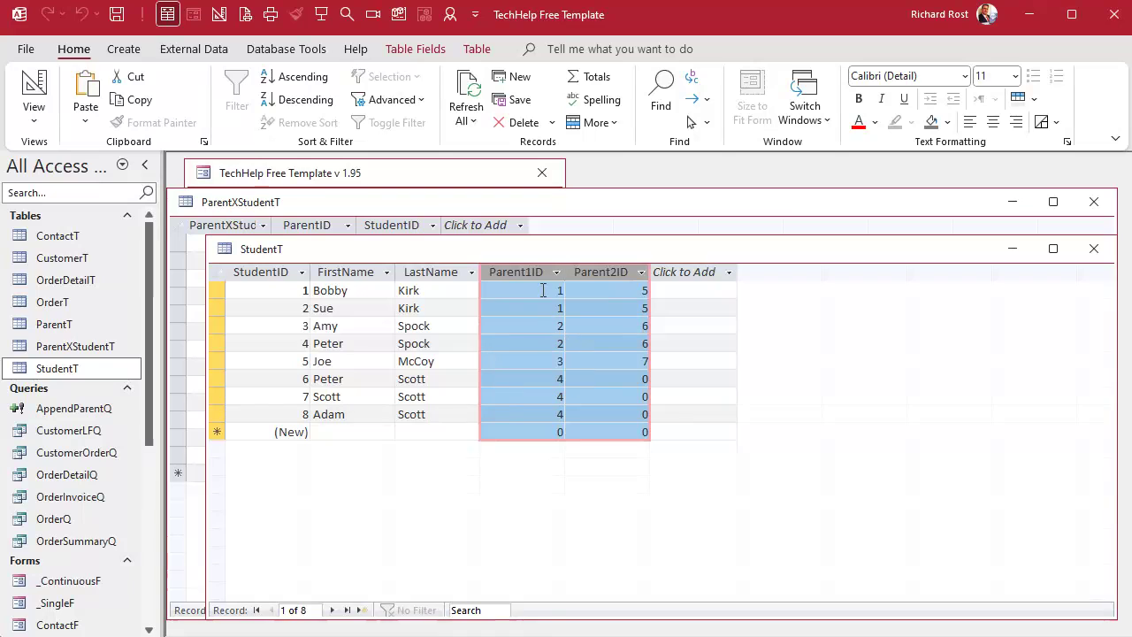
left_click(455, 212)
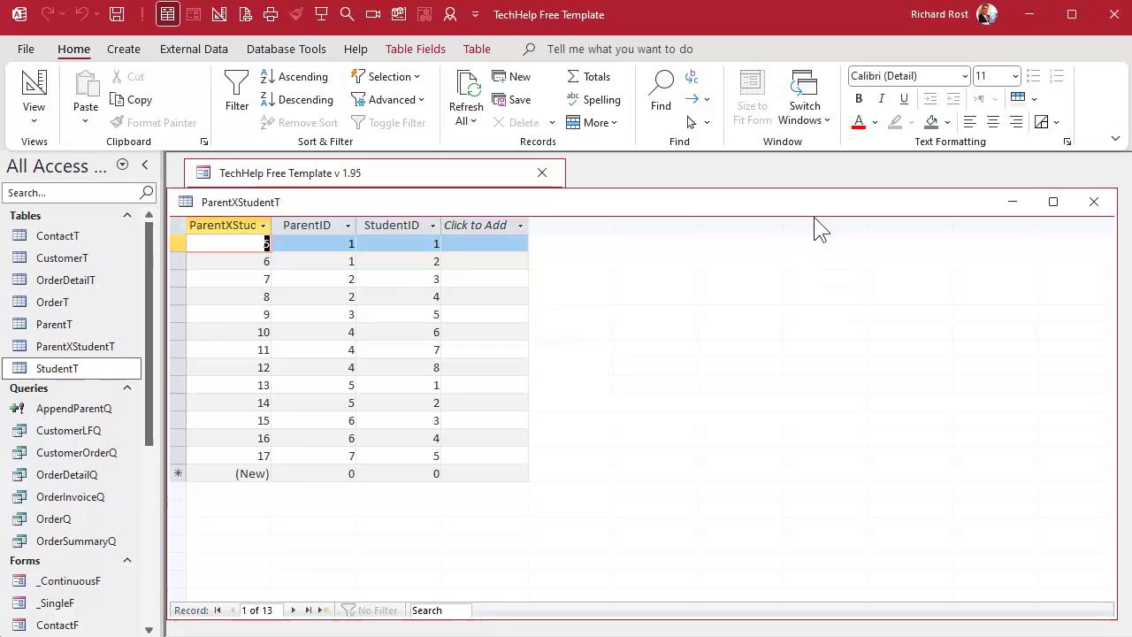
left_click(1095, 202)
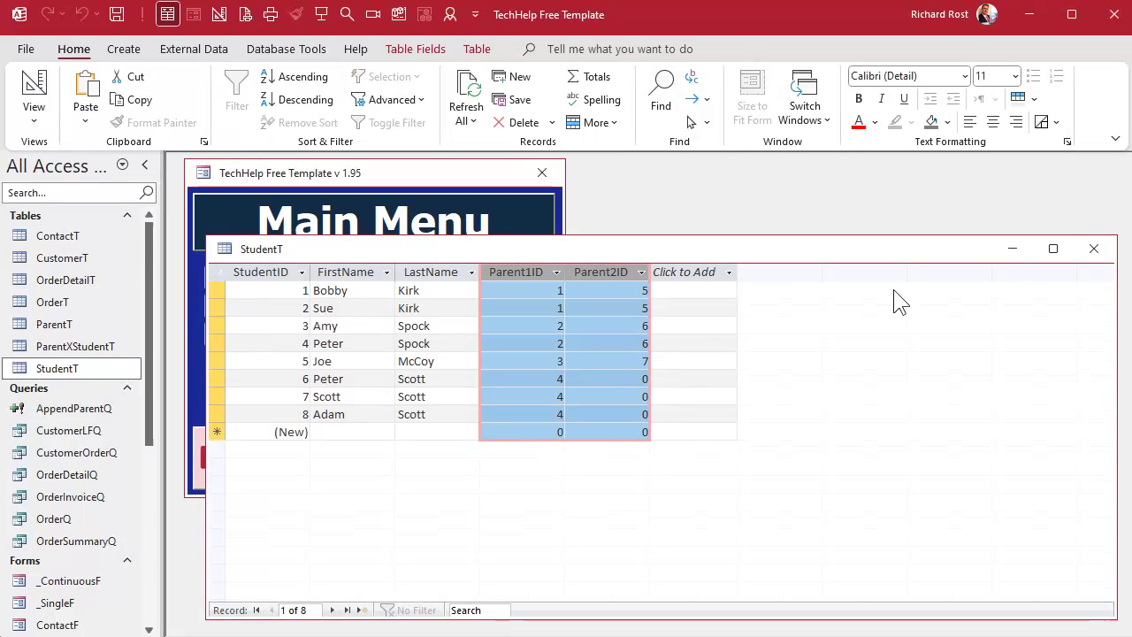
Step: Delete the Parent1ID and Parent2ID fields from the StudentT table design, then save and close the table
right_click(769, 264)
left_click(816, 349)
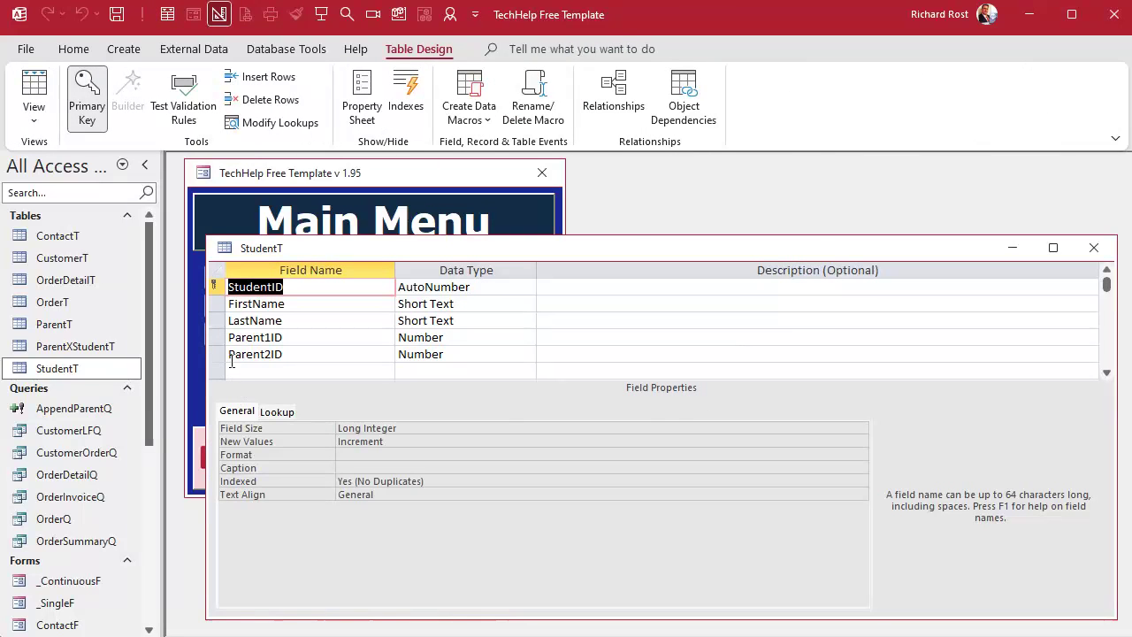
left_click_drag(220, 337, 217, 354)
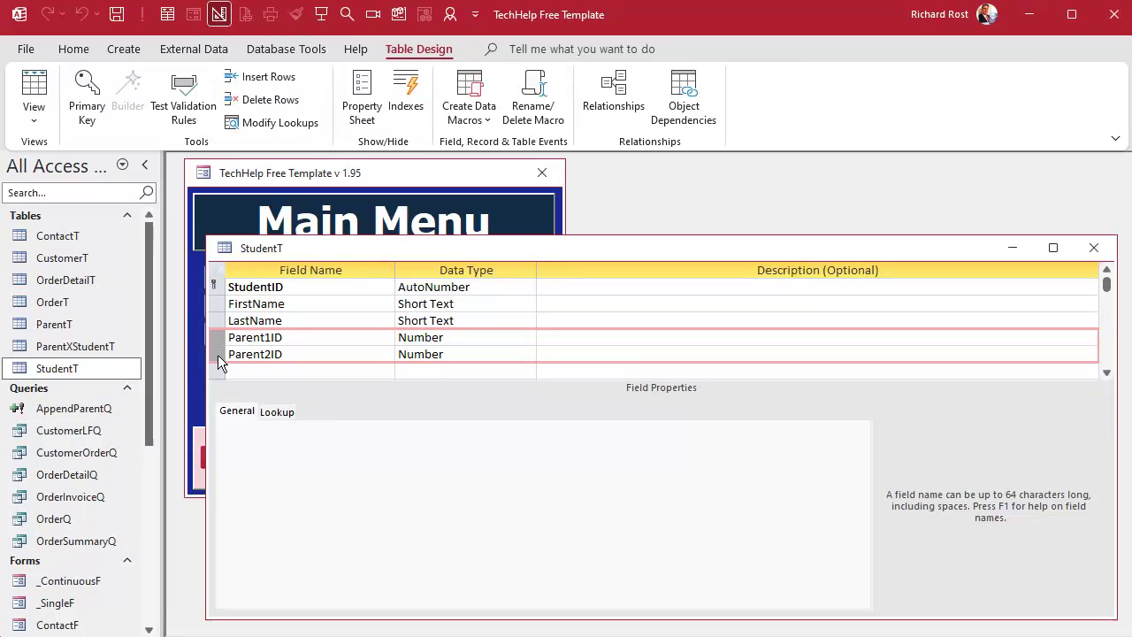
key("Delete")
left_click(674, 404)
left_click(677, 405)
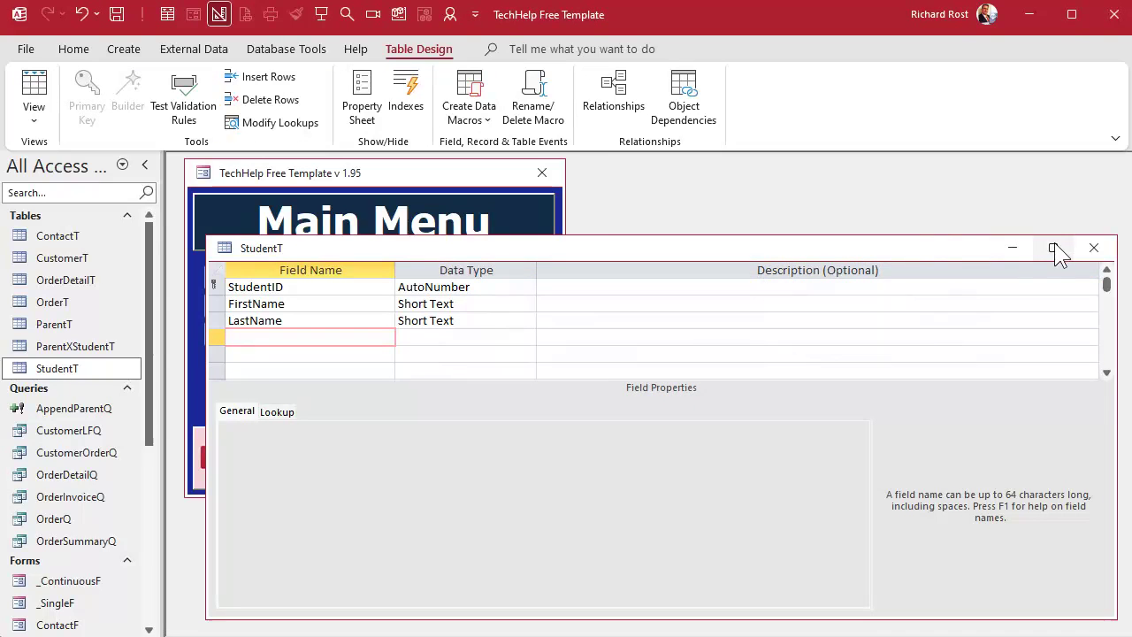
left_click(1095, 249)
left_click(659, 402)
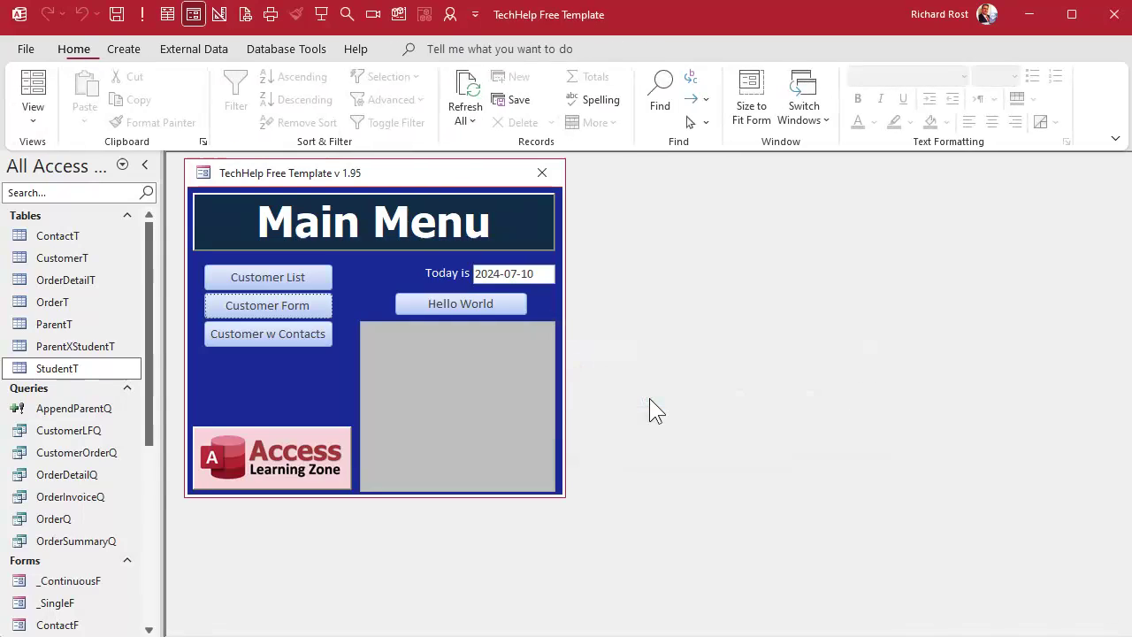
Step: Open the StudentF form in Design View and delete the Parent 1 and Parent 2 combo boxes with their labels
scroll(88, 513, "down", 3)
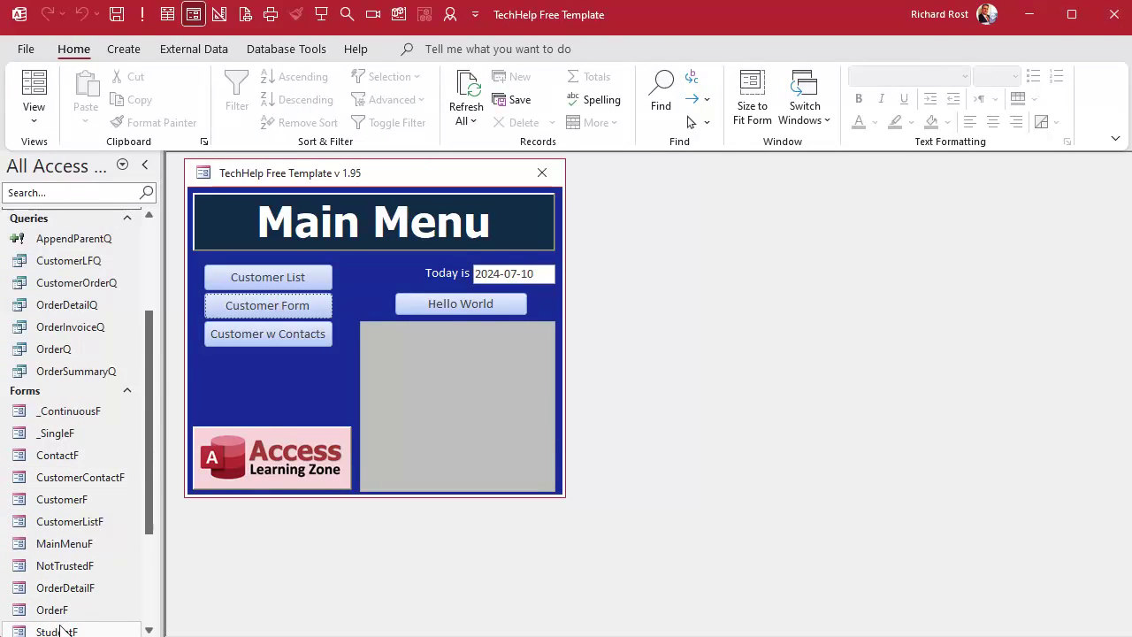
scroll(70, 550, "down", 2)
double_click(59, 547)
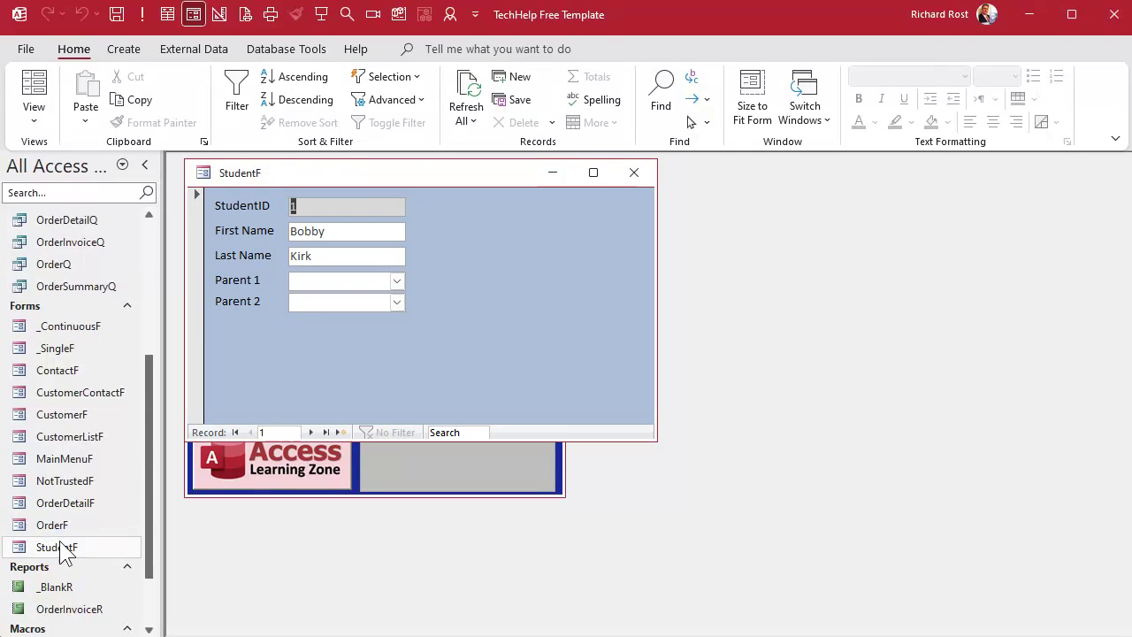
right_click(485, 229)
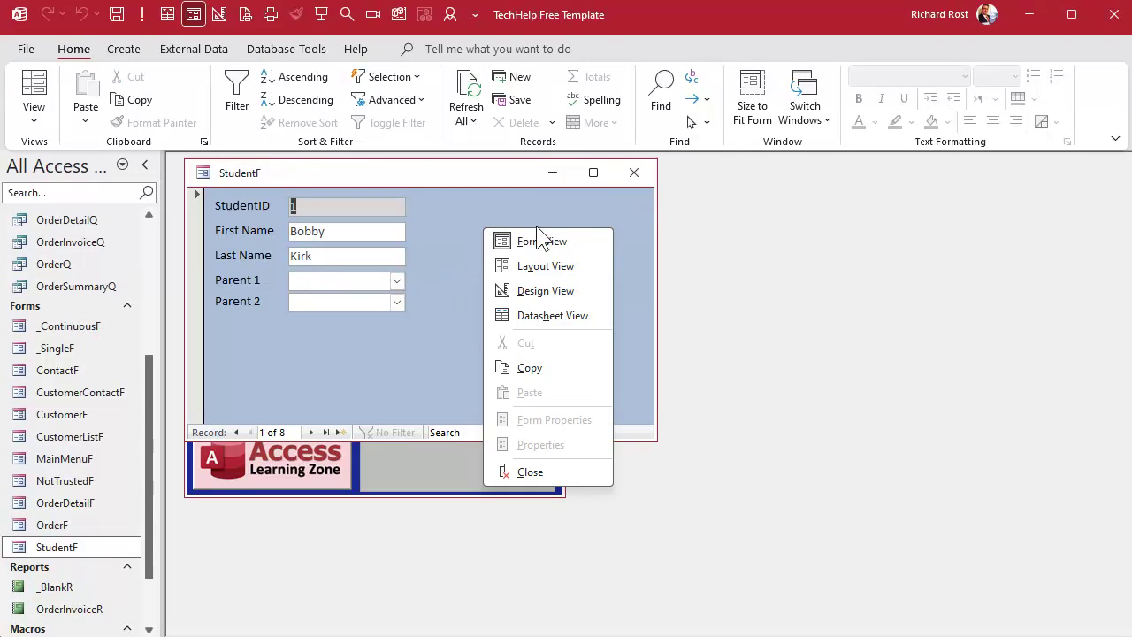
left_click(545, 291)
left_click_drag(441, 322, 246, 347)
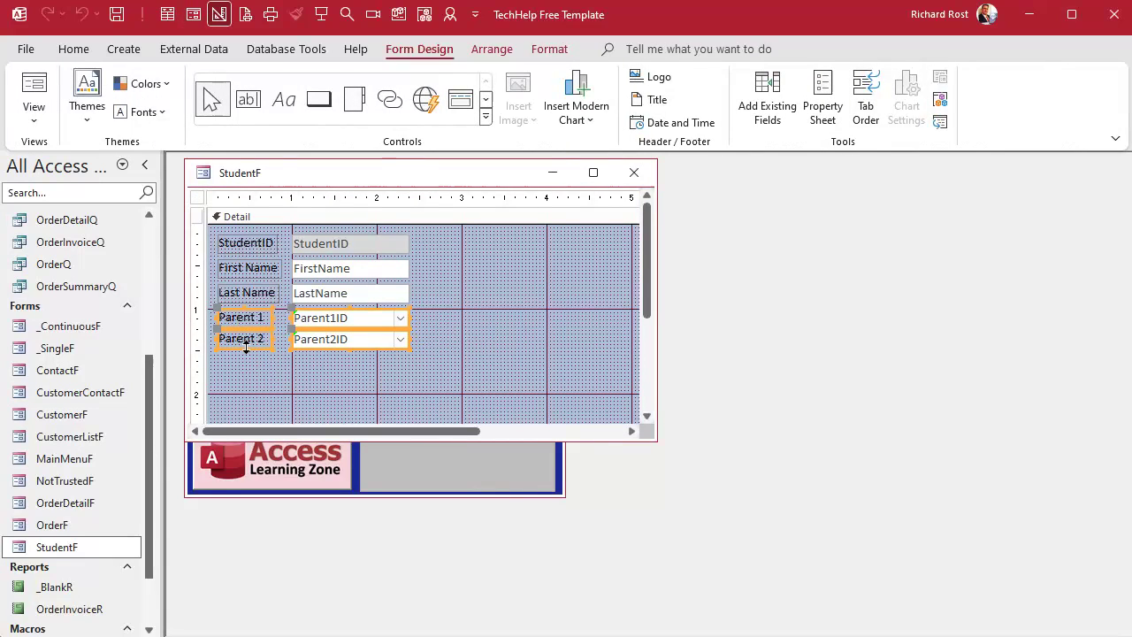
key("Delete")
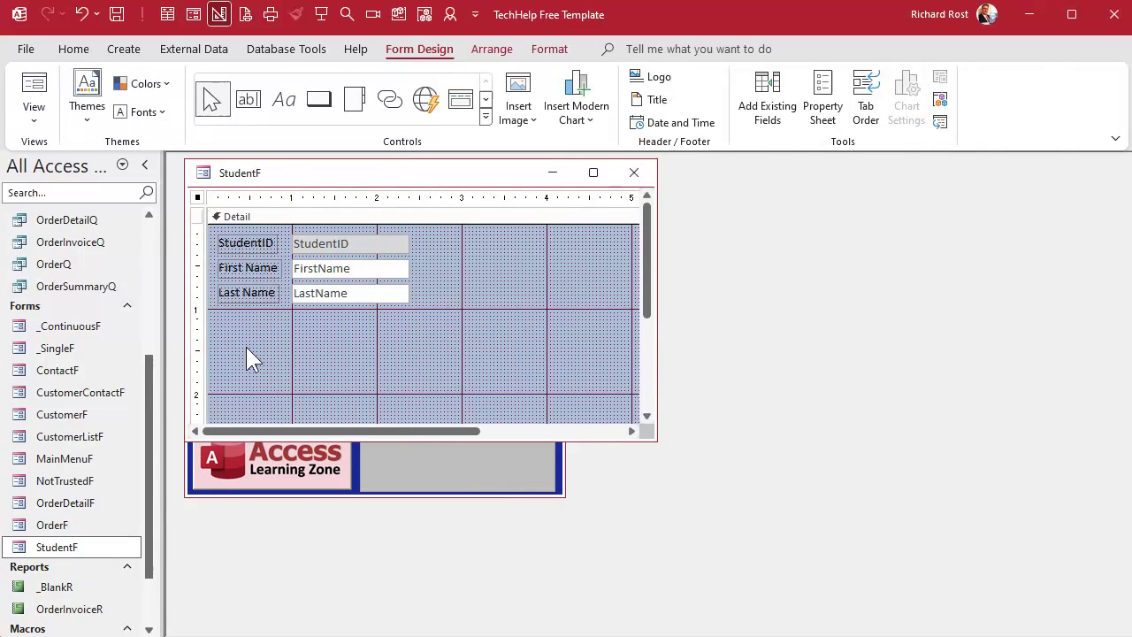